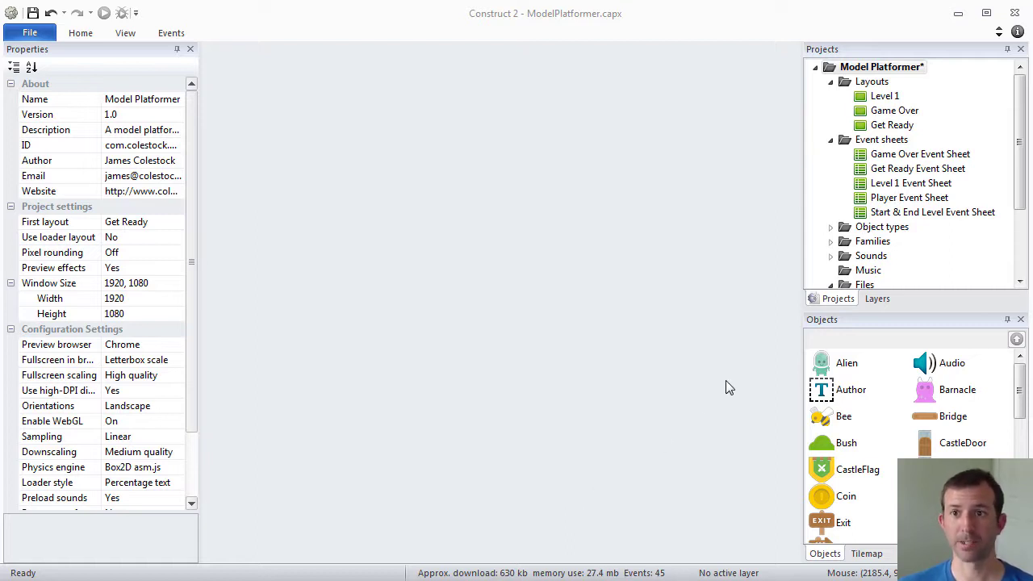
Collapse the project's folders, leaving only the Layouts folder expanded
click(831, 81)
click(830, 96)
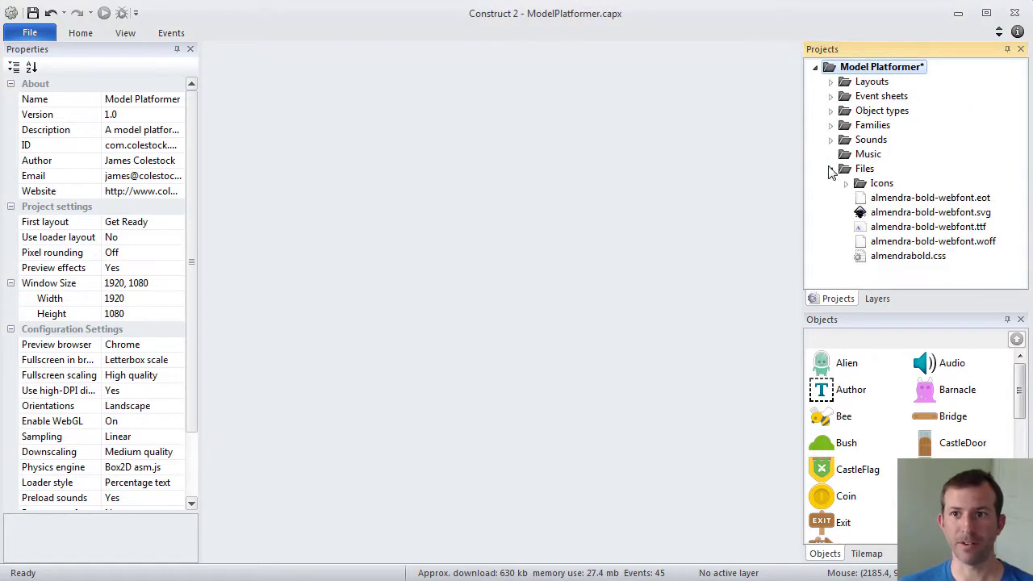
click(830, 169)
click(831, 82)
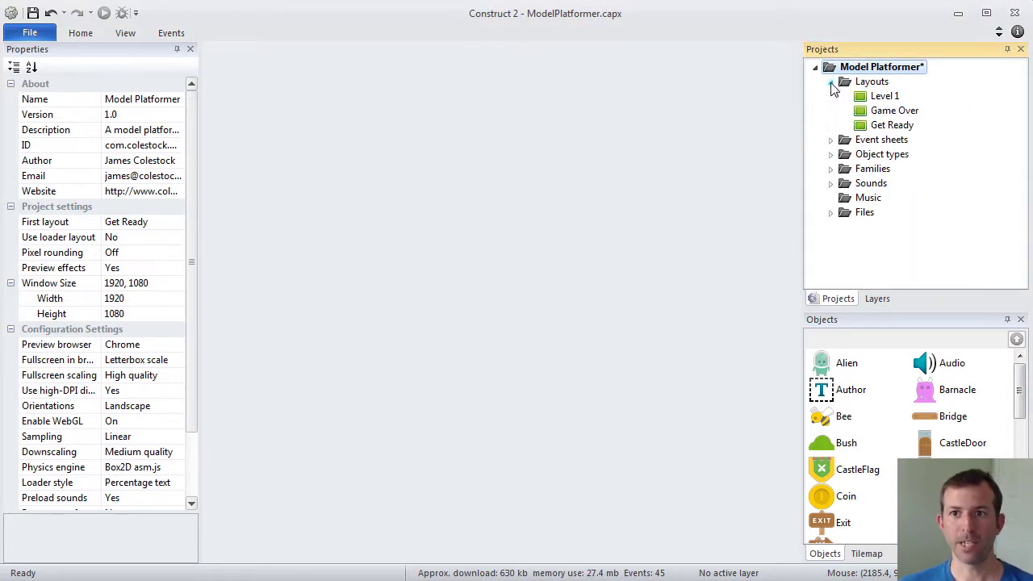
Add a new layout with its own event sheet to the project and name the layout Demo
click(869, 84)
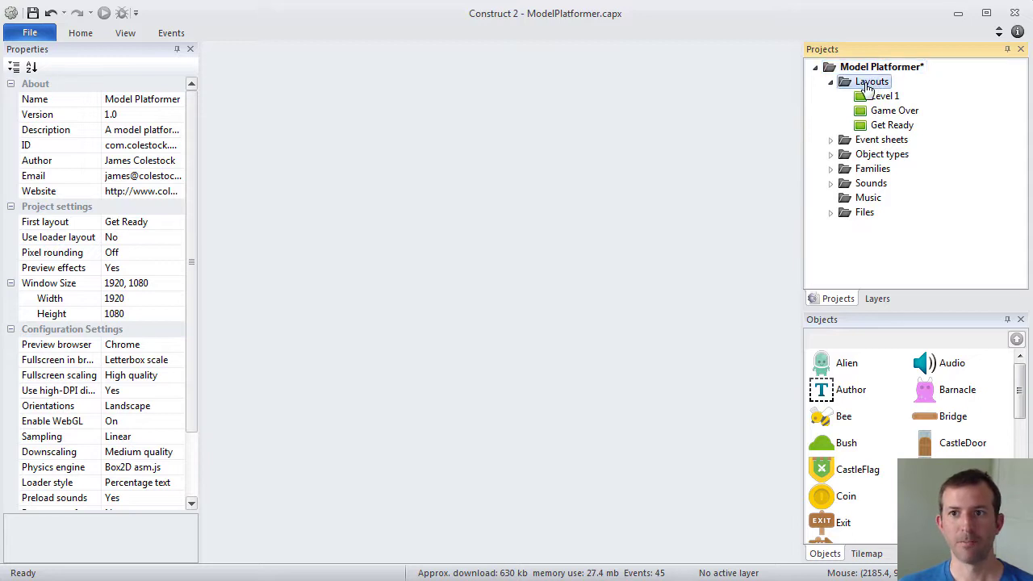
right_click(869, 87)
click(889, 94)
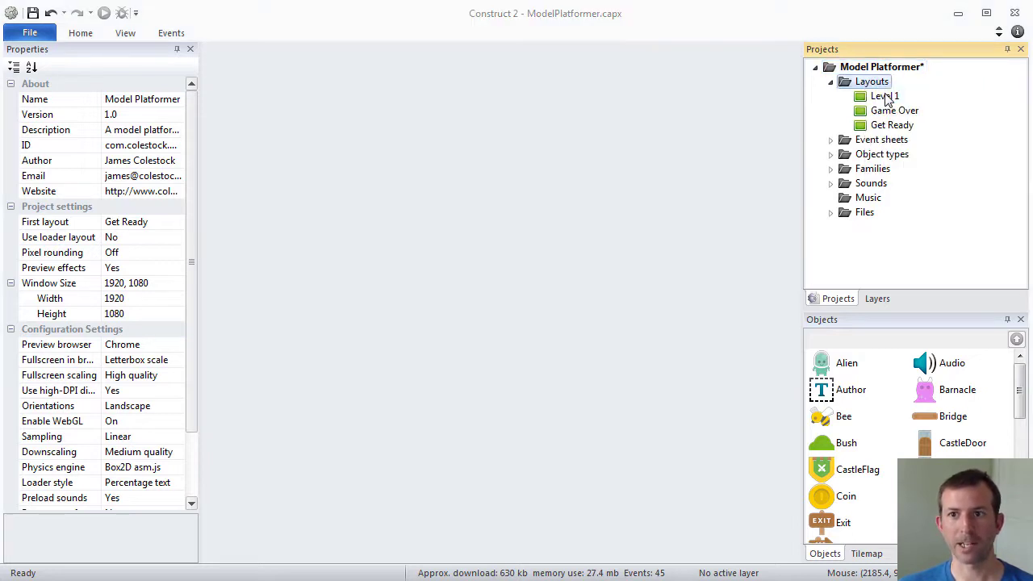
drag(362, 179, 590, 138)
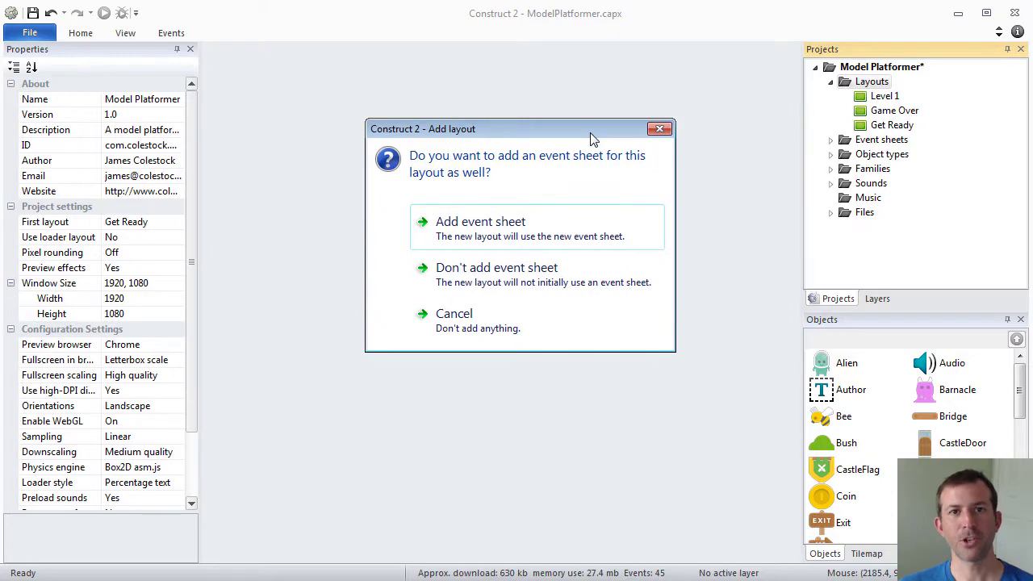
click(495, 240)
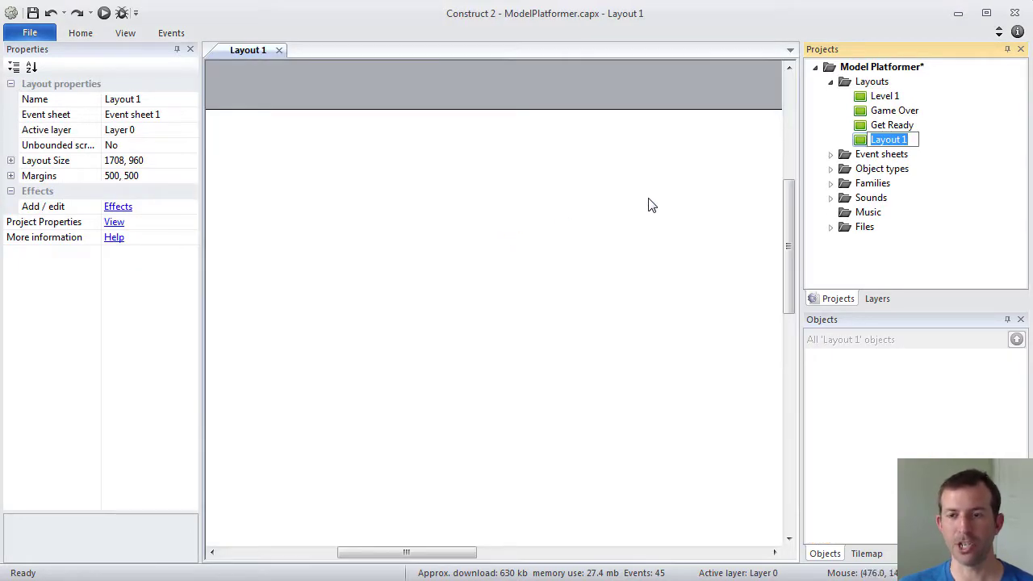
key(BackSpace)
text(Demo)
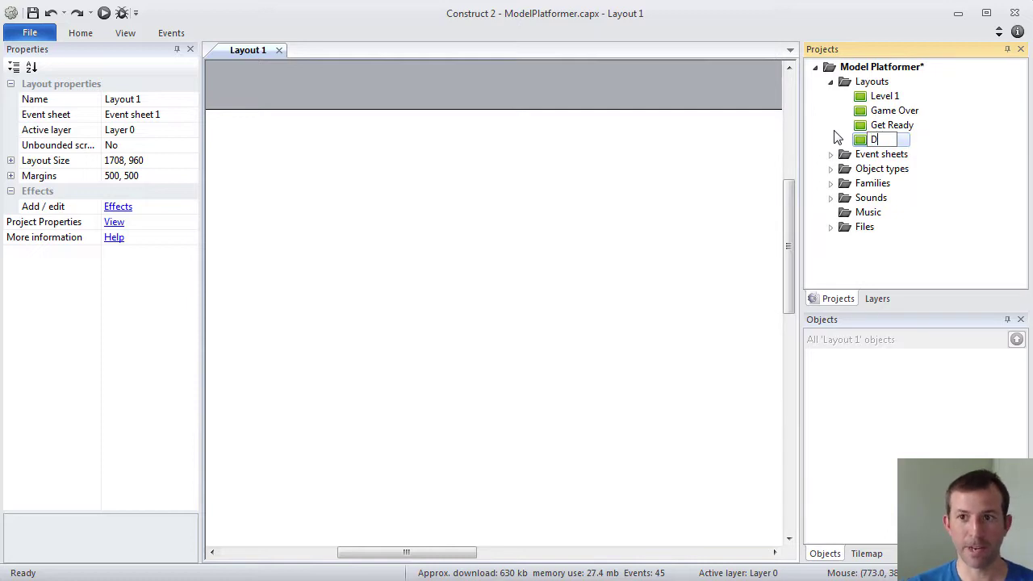
key(Return)
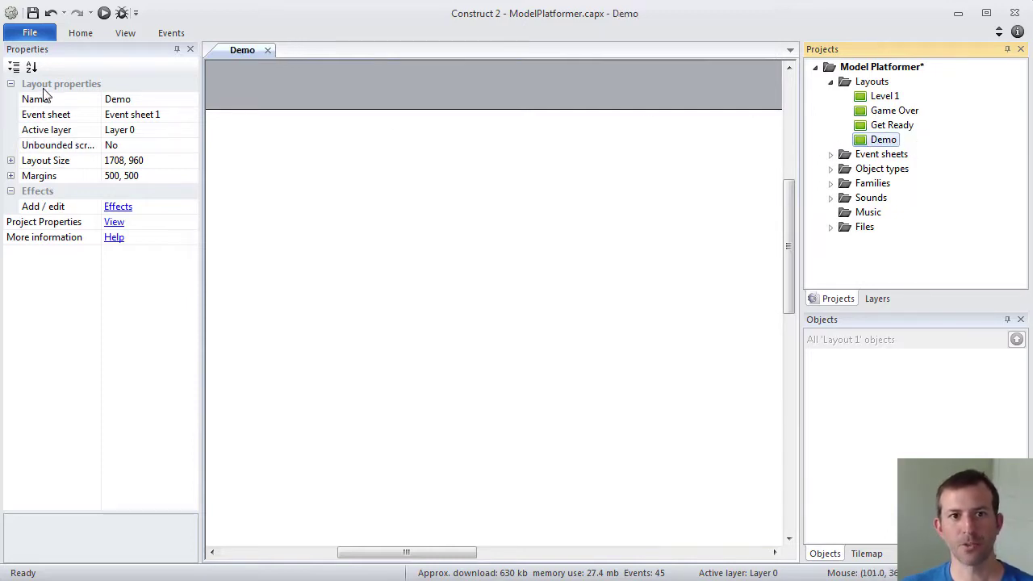
Rename the event sheet assigned to the Demo layout as Demo Event Sheet
click(117, 99)
click(81, 121)
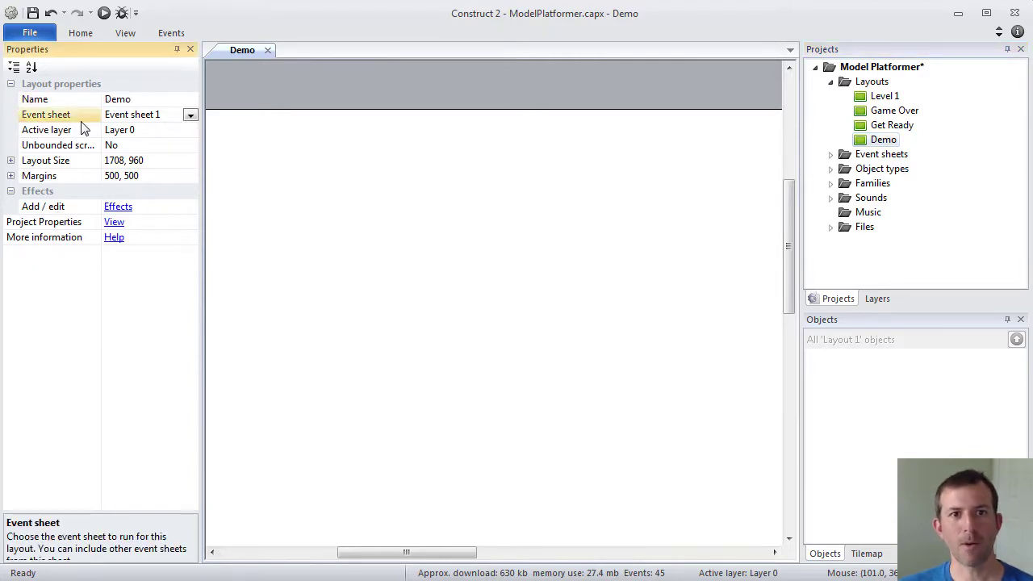
click(137, 115)
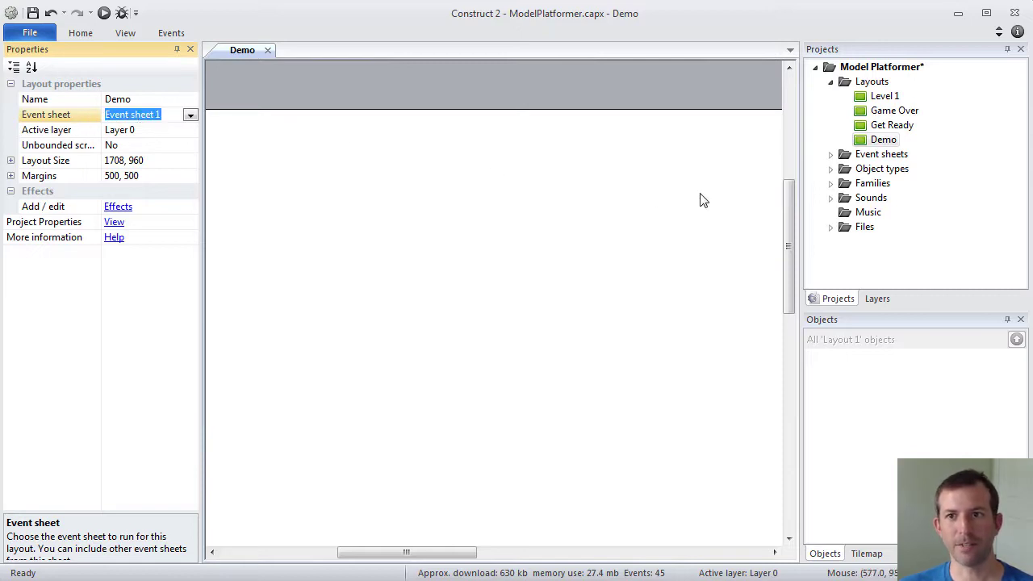
click(830, 155)
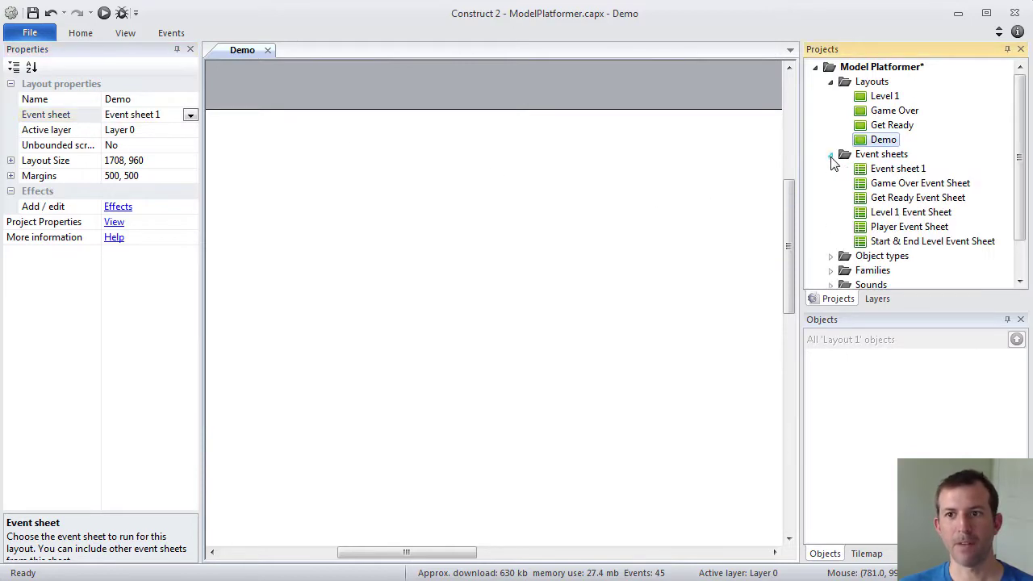
right_click(890, 169)
click(896, 200)
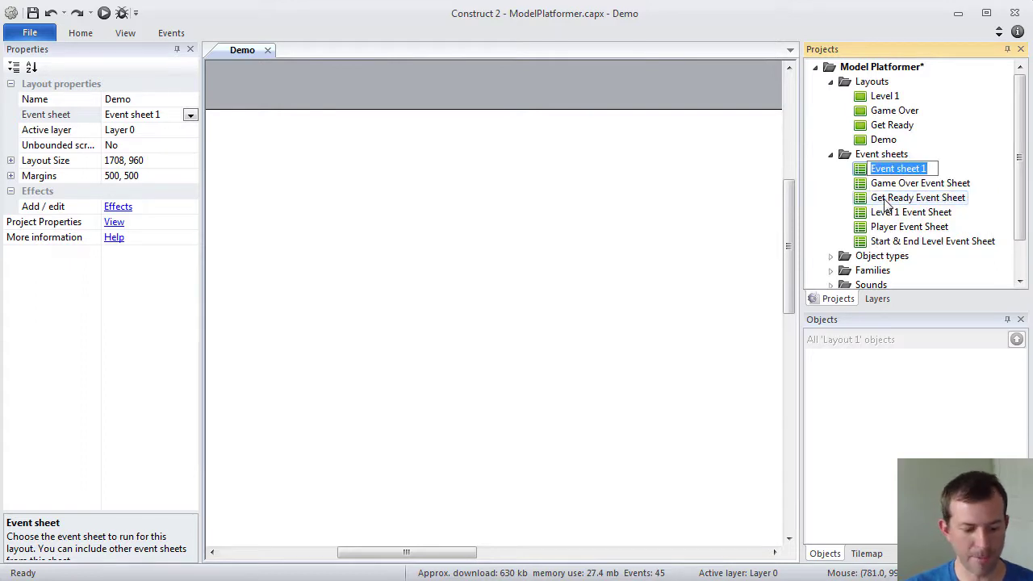
text(Demo )
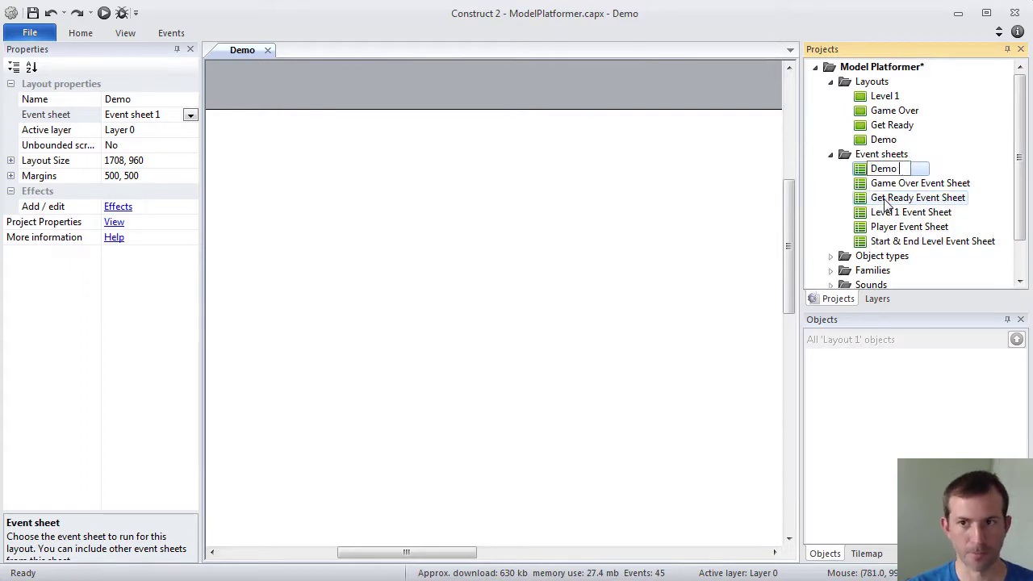
text(Event )
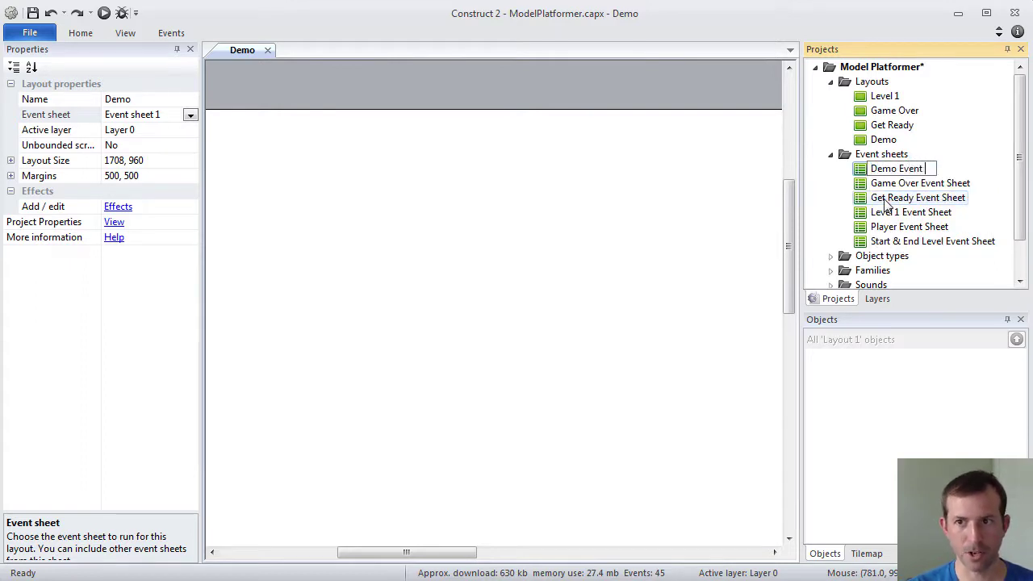
text(Sheet)
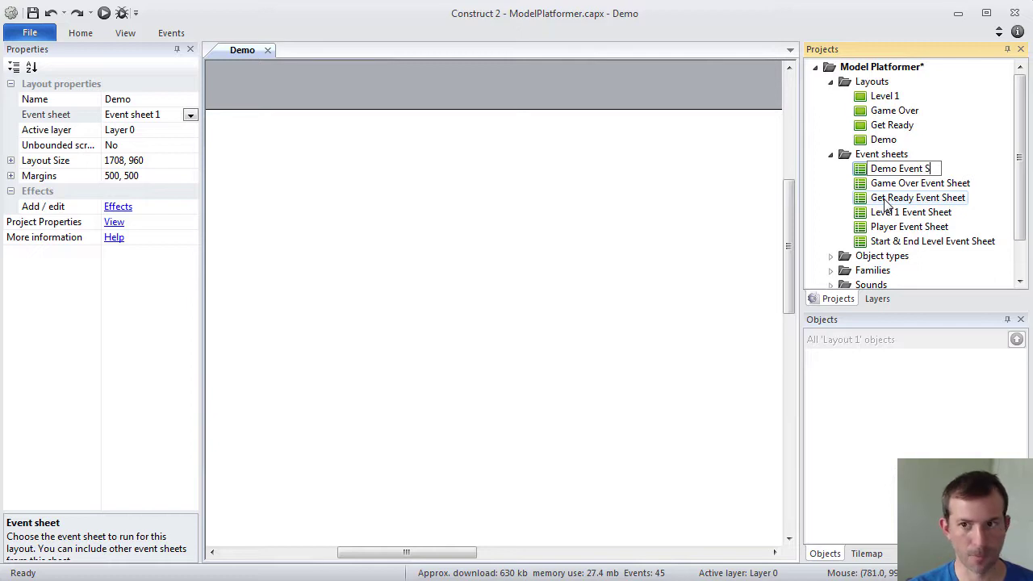
key(Return)
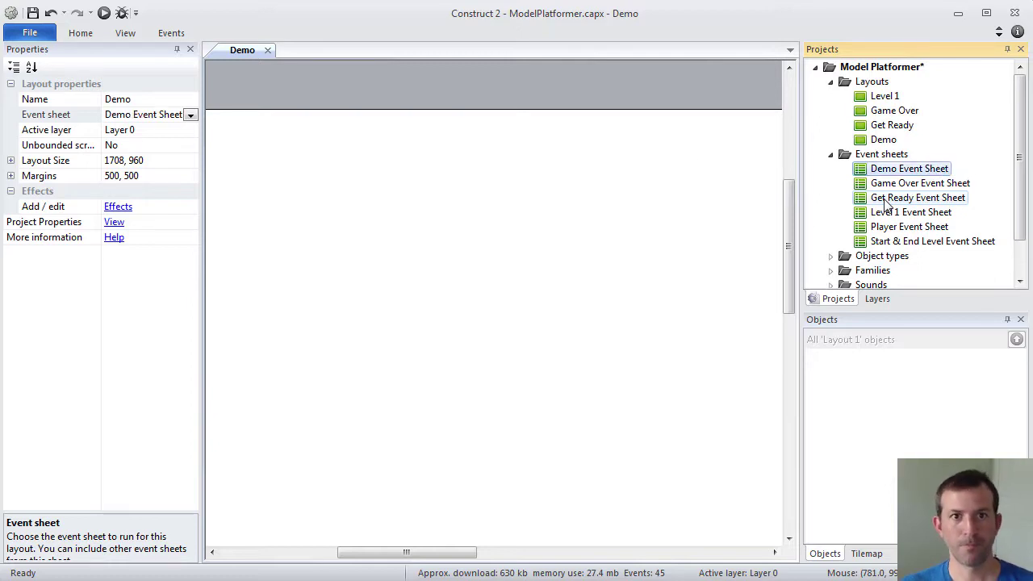
Rename the Demo layout's only layer, Layer 0, as Background
click(117, 98)
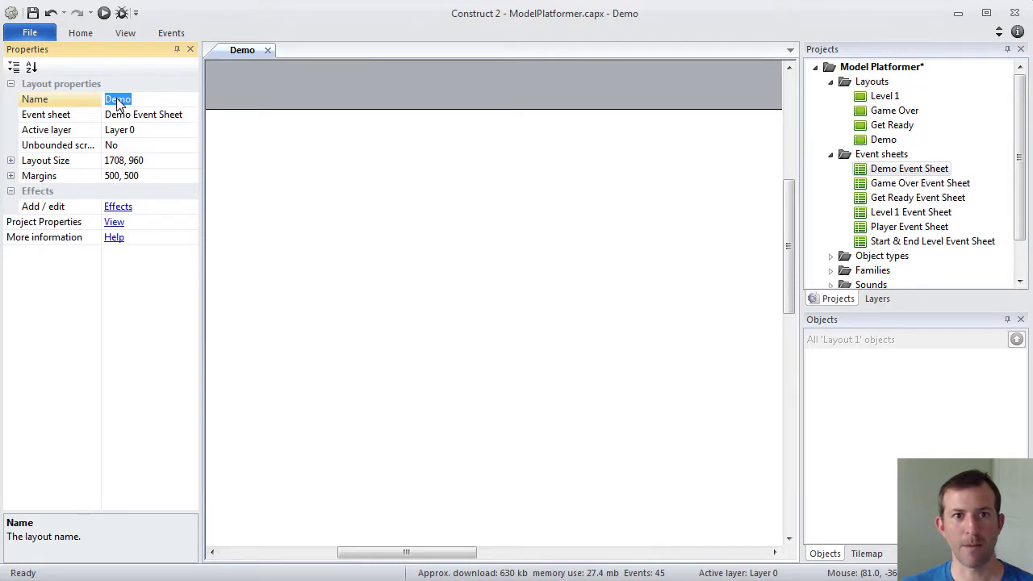
click(127, 118)
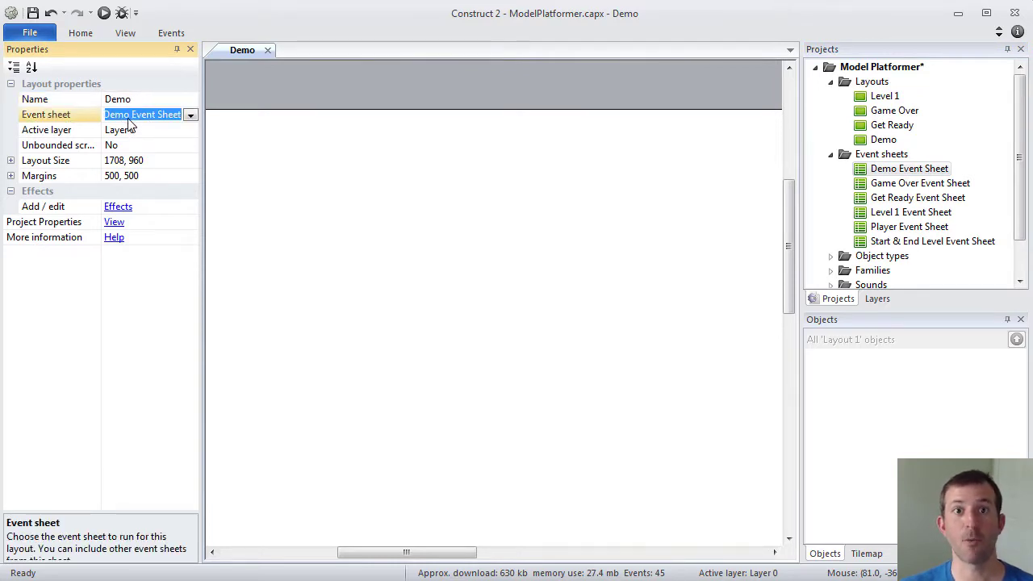
click(85, 136)
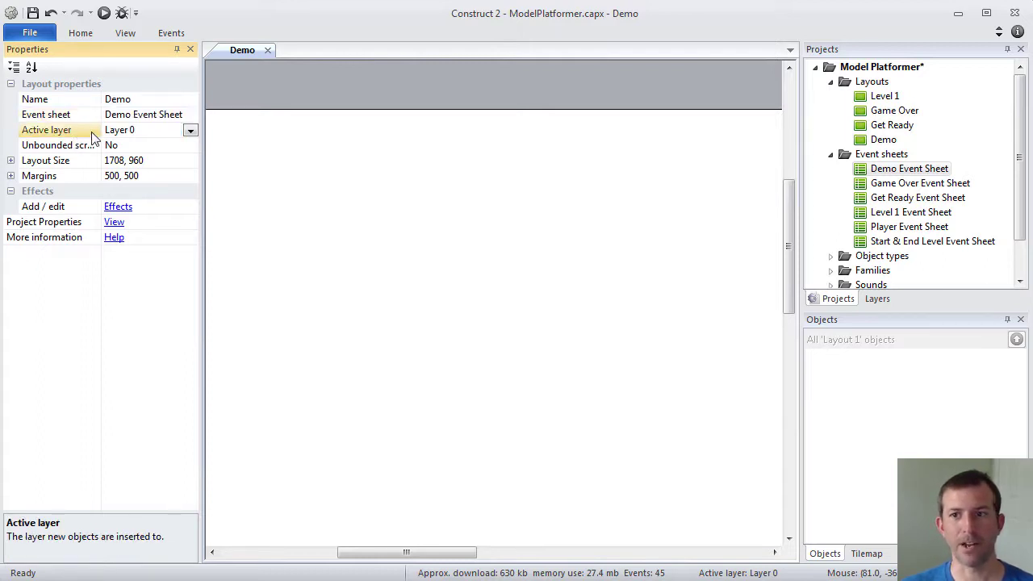
click(895, 142)
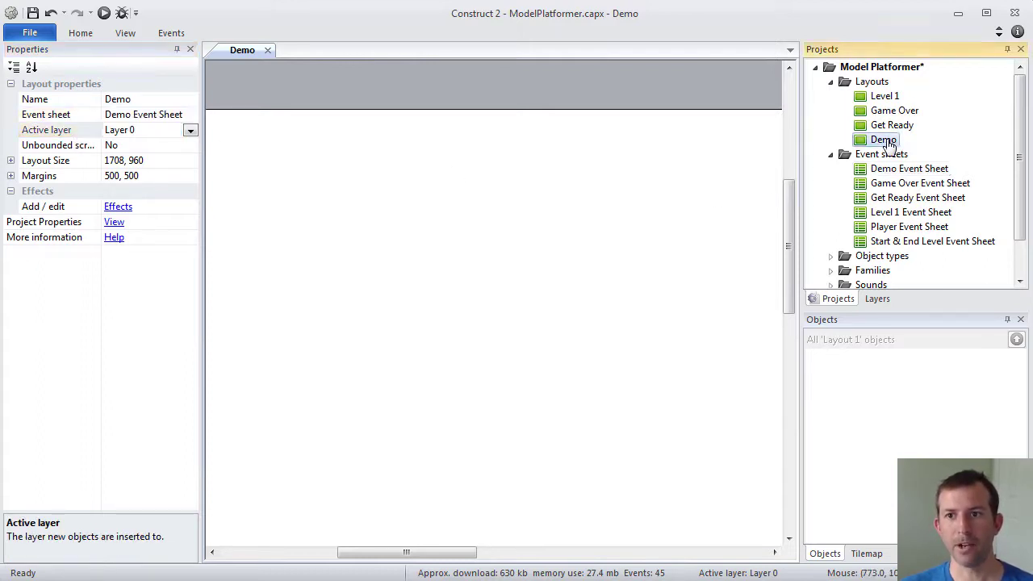
click(880, 299)
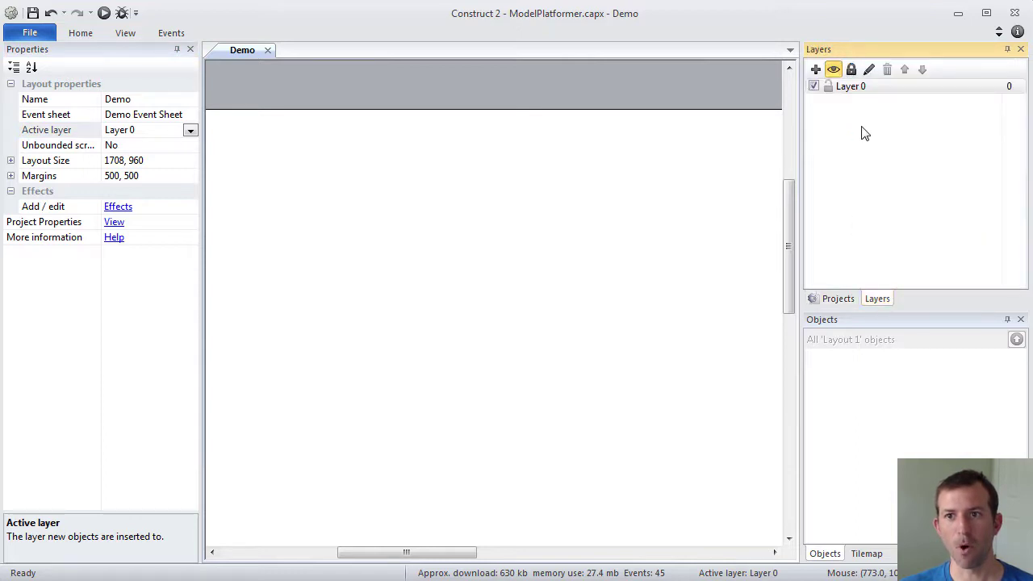
click(852, 89)
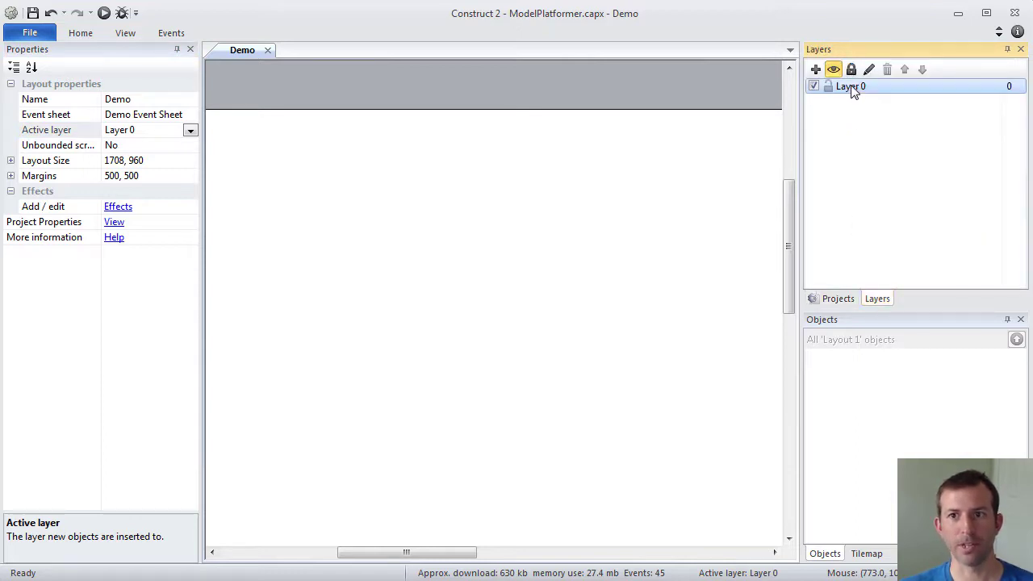
right_click(847, 89)
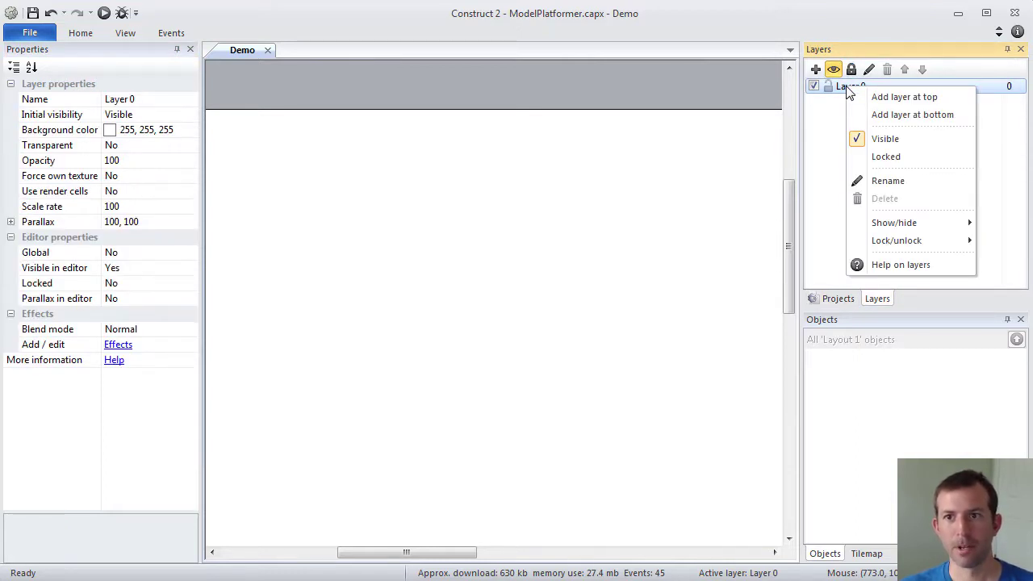
click(887, 180)
text(Ba)
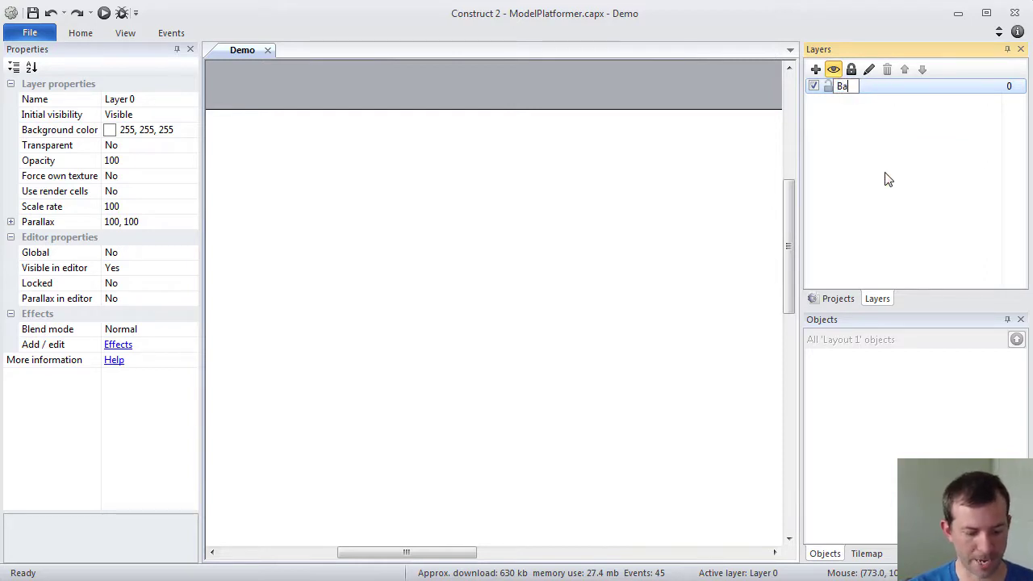
text(ckground)
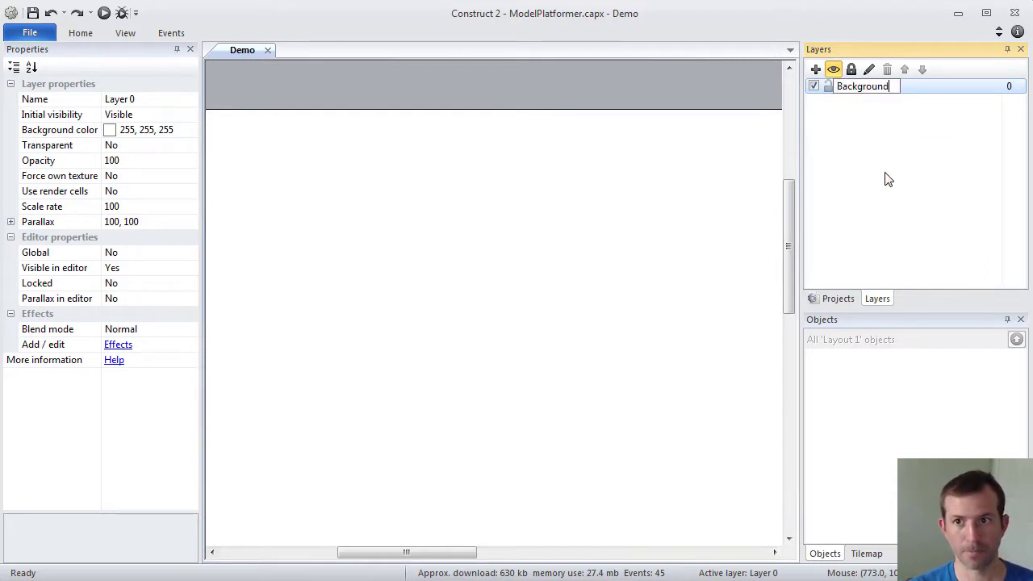
key(Return)
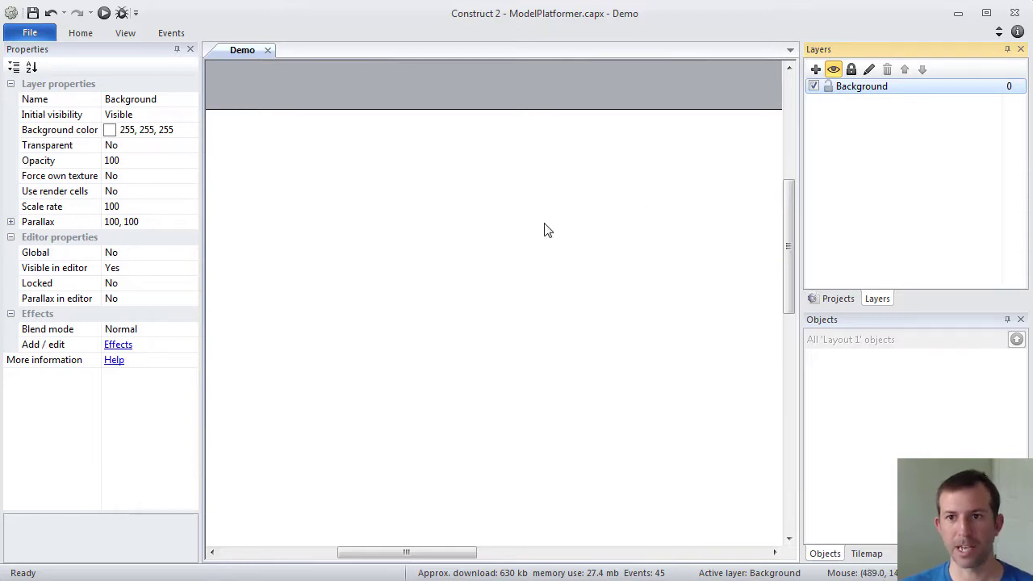
Set the Demo layout's size to 1920, 1080
click(472, 291)
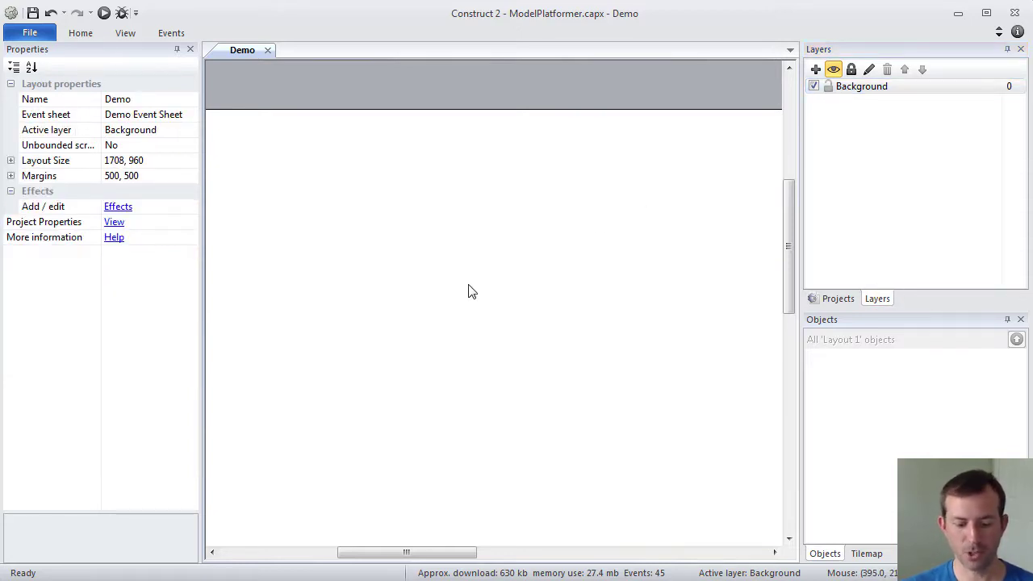
ctrl+scroll(471, 291, down, 5)
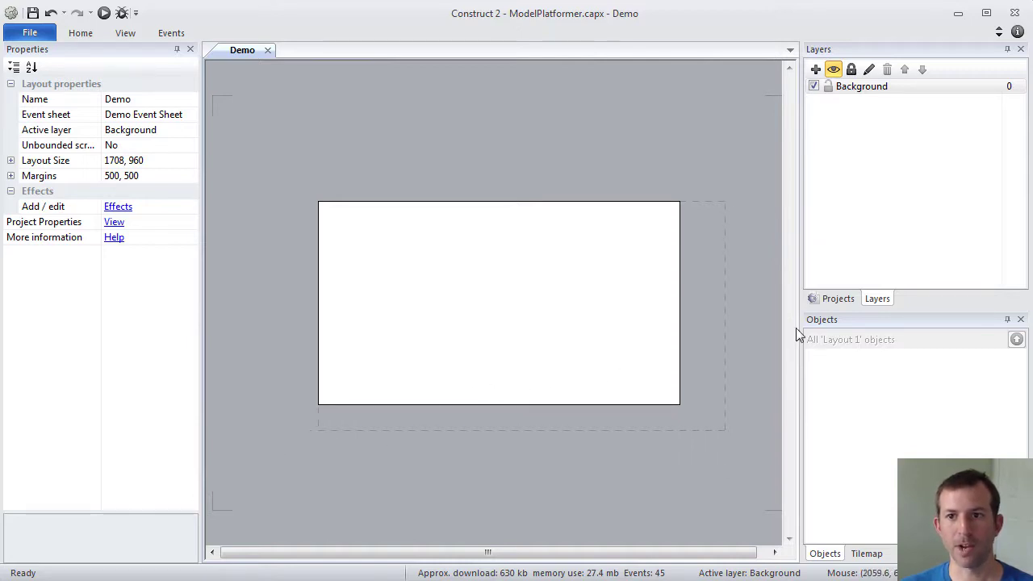
click(835, 299)
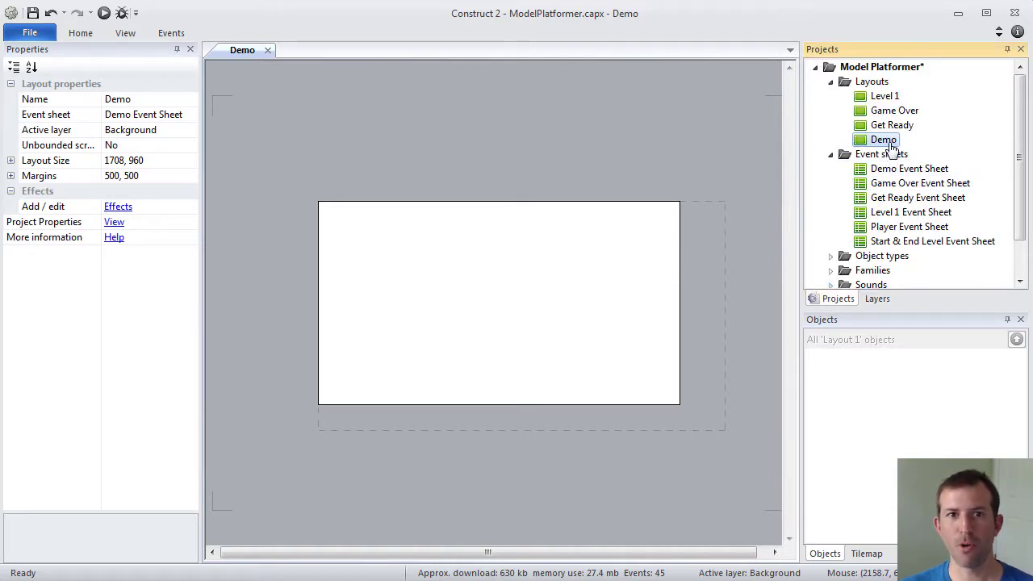
click(887, 143)
click(149, 164)
text(1920)
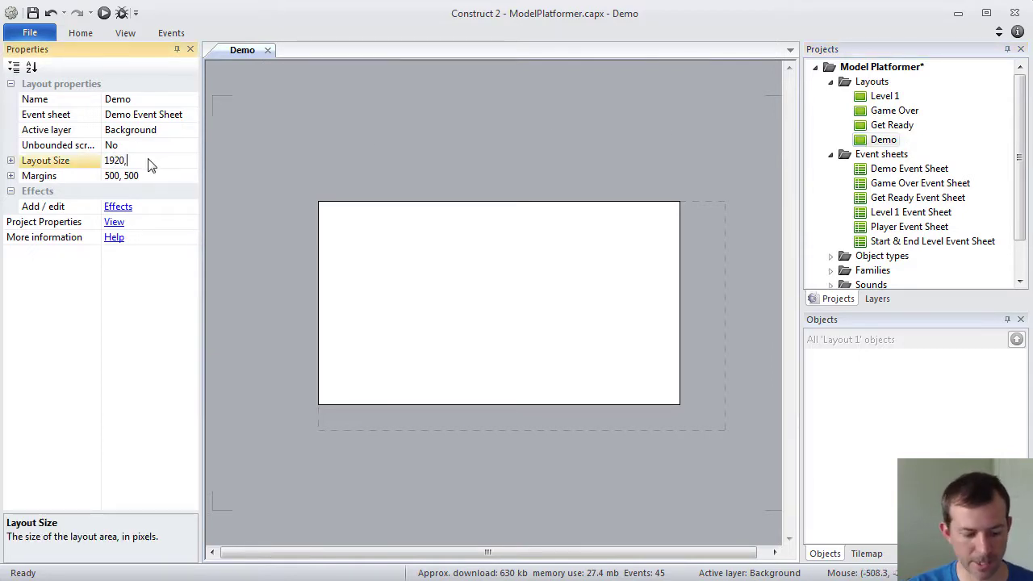
text(, 1080)
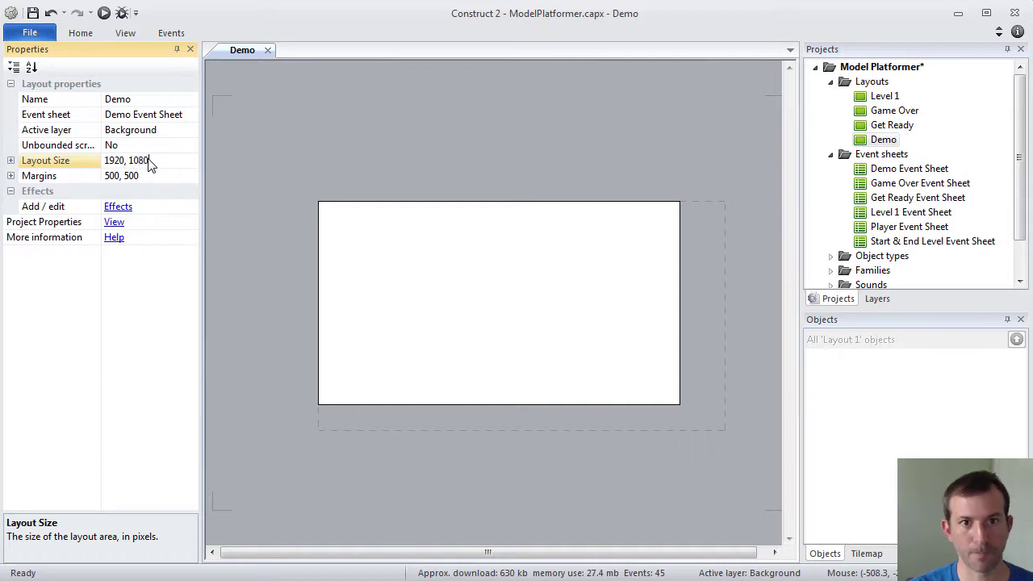
key(Return)
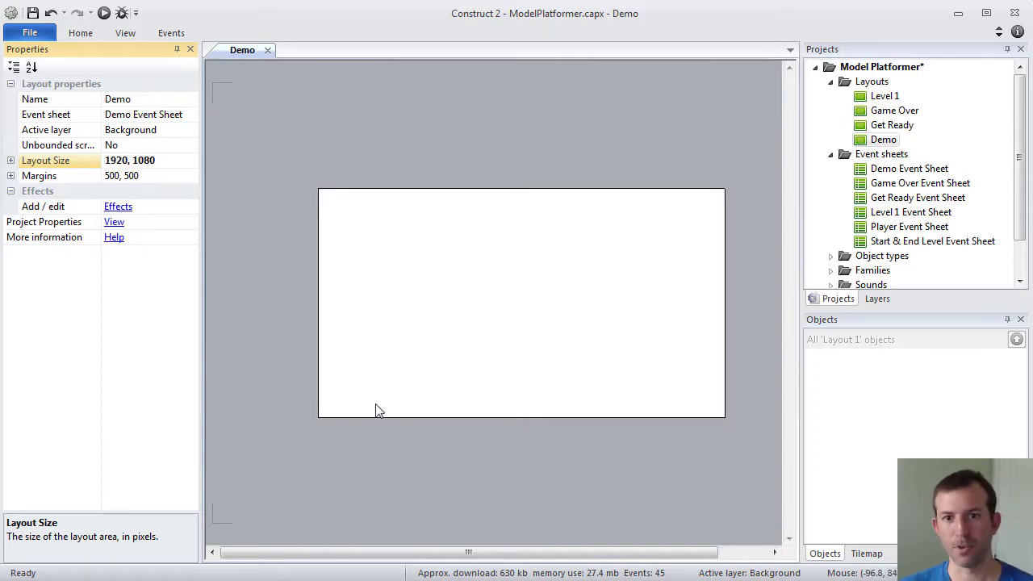
Change the Demo layout's height to 2160, keeping the width at 1920
click(179, 159)
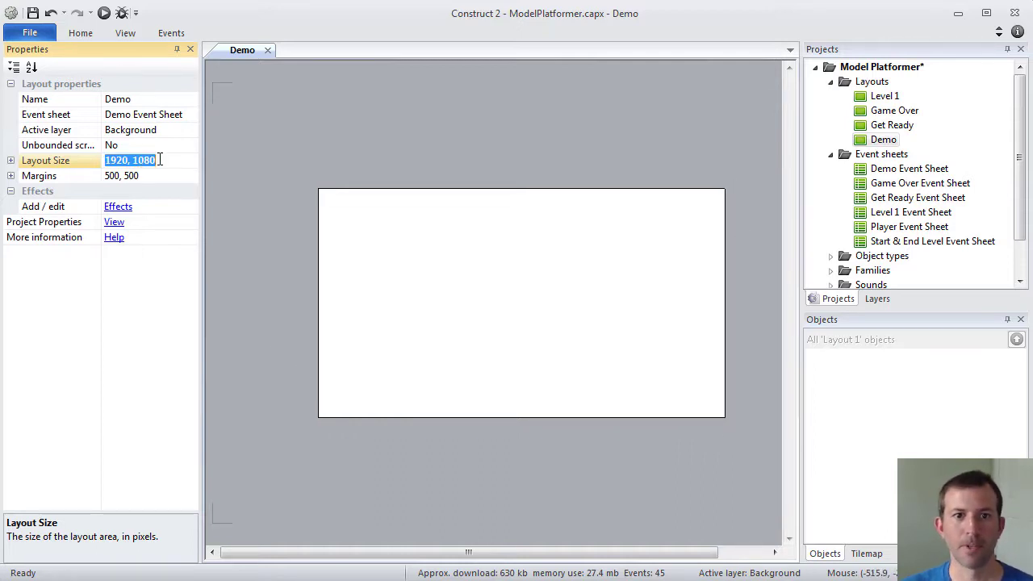
double_click(161, 159)
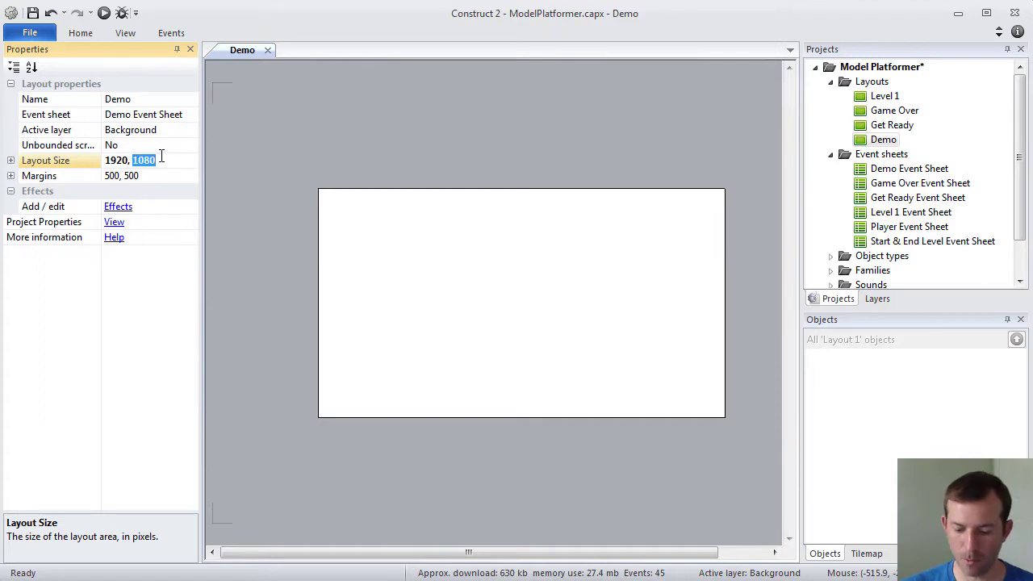
text(2160)
key(Return)
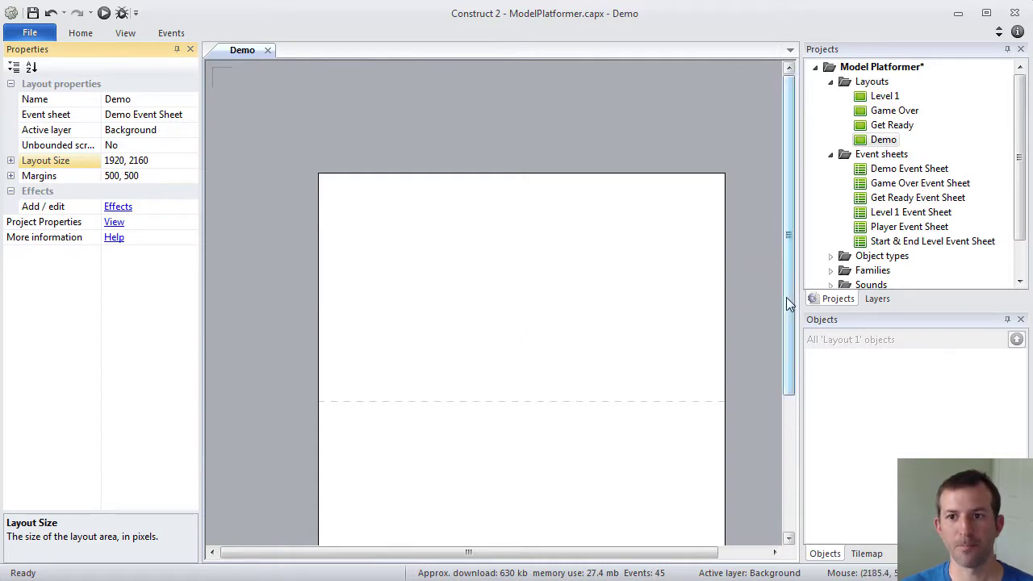
Place the Sky object from the project's object types on the Demo layout, near its top-left corner at about 6, 2
drag(786, 299, 788, 391)
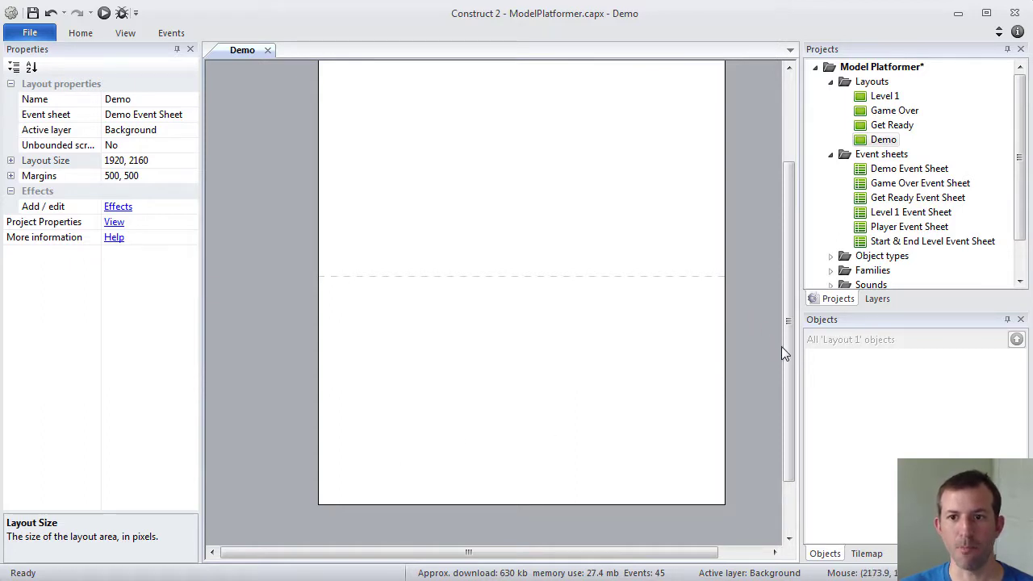
drag(784, 331, 789, 243)
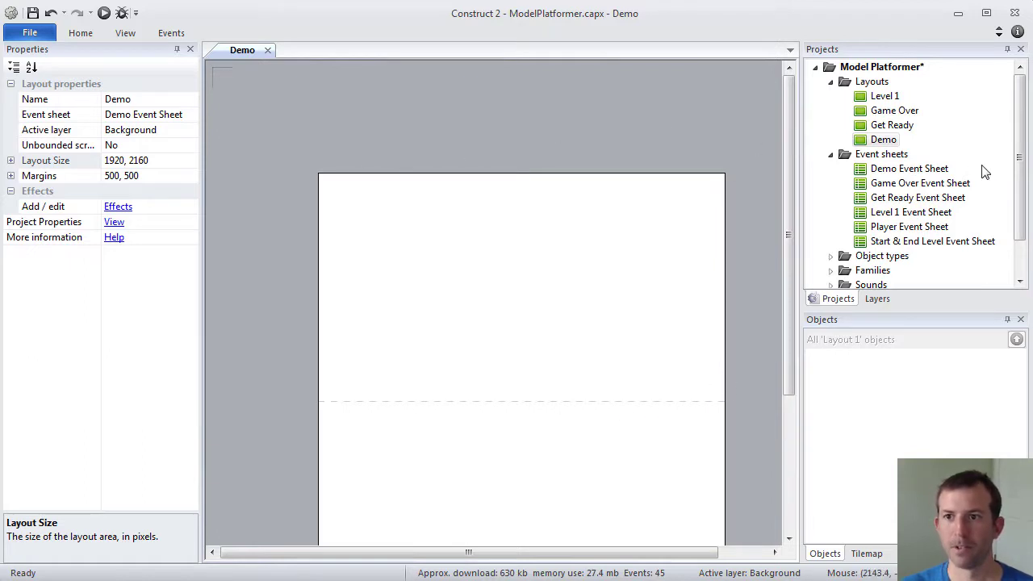
drag(1020, 165, 1021, 199)
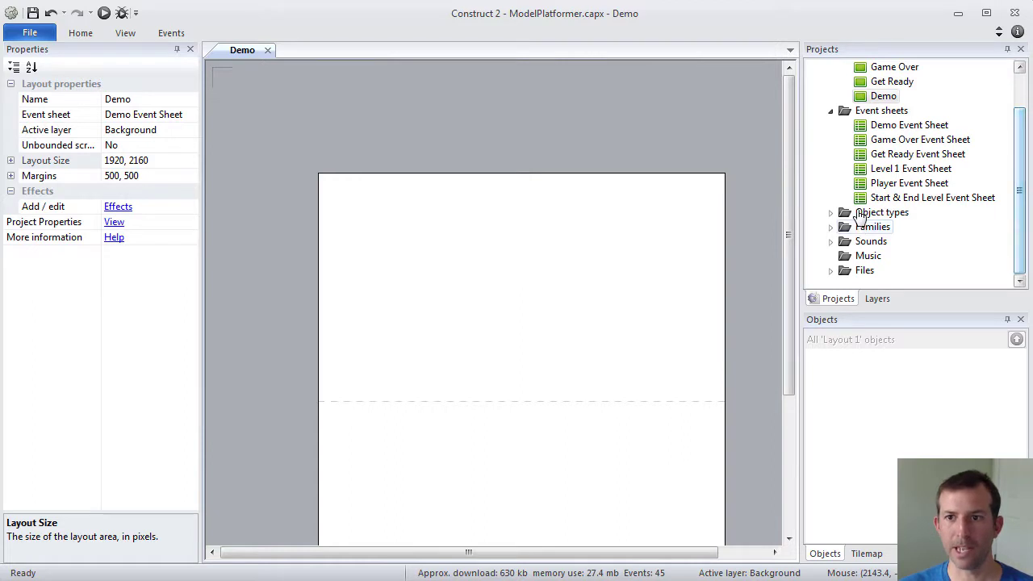
click(831, 213)
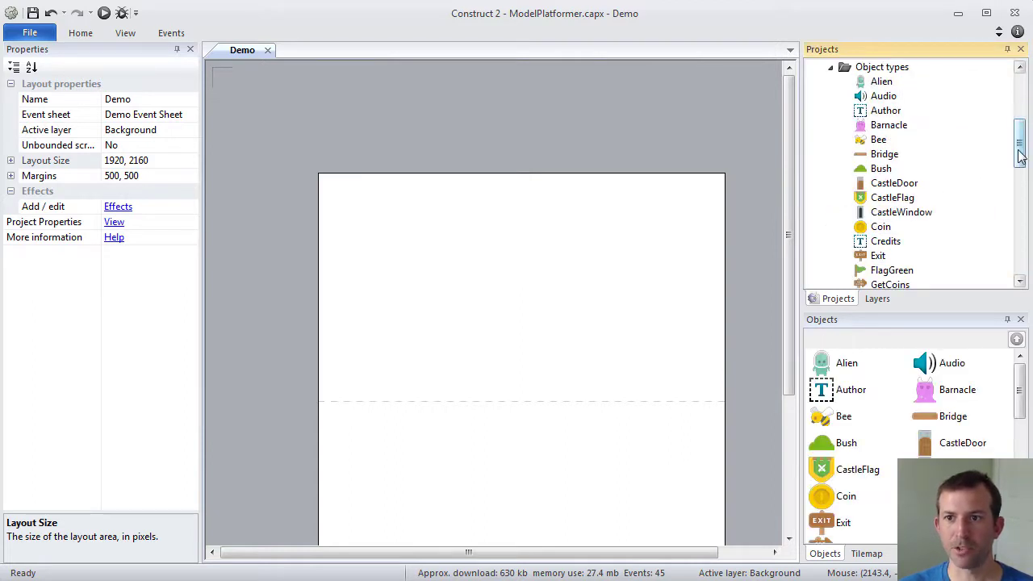
drag(1020, 154, 1025, 250)
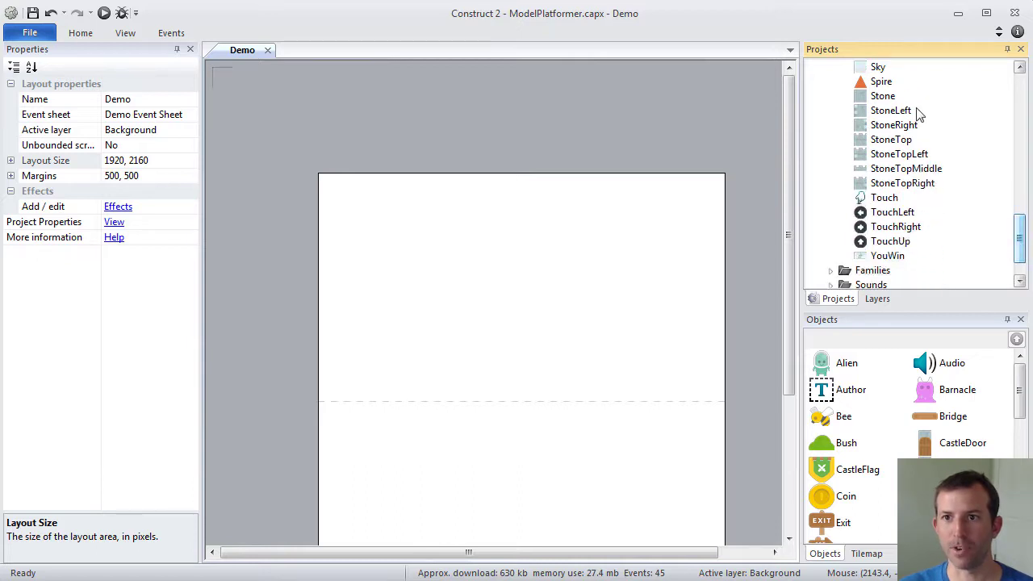
click(878, 68)
drag(821, 86, 383, 267)
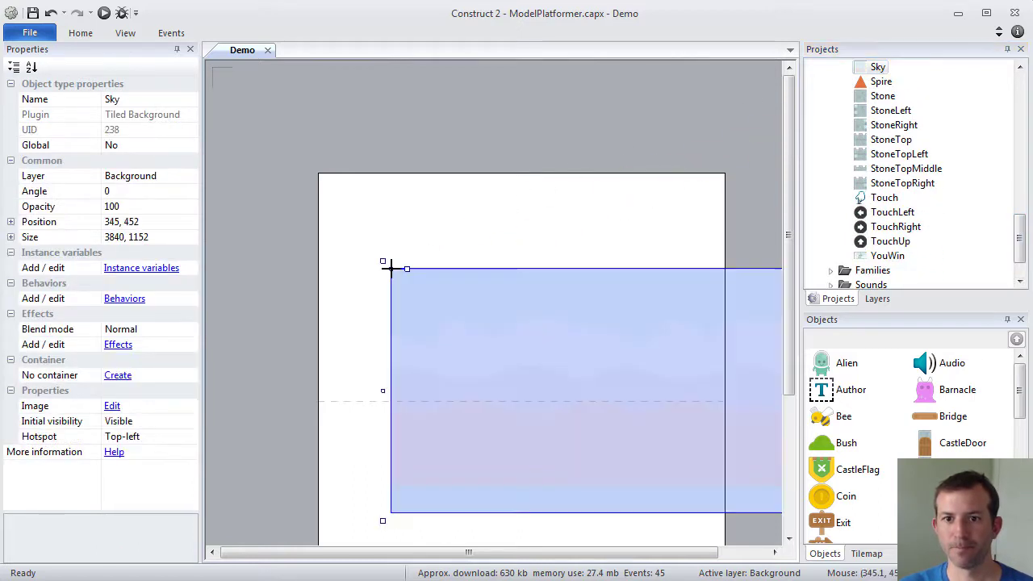
drag(521, 318, 460, 231)
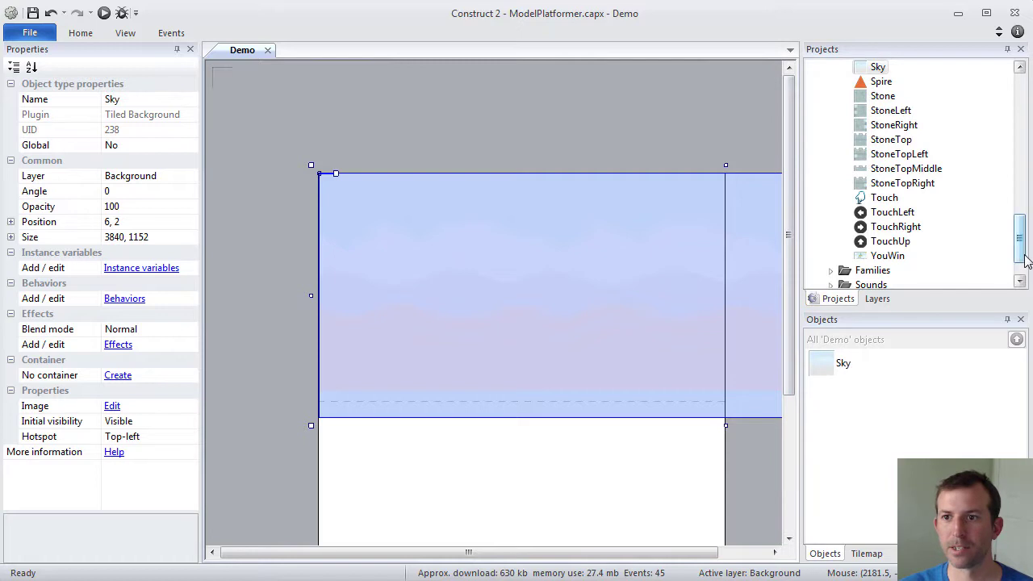
Set the Demo layout's height back to 1080, keeping the width at 1920
drag(1019, 234, 1003, 125)
scroll(1003, 125, up, 1)
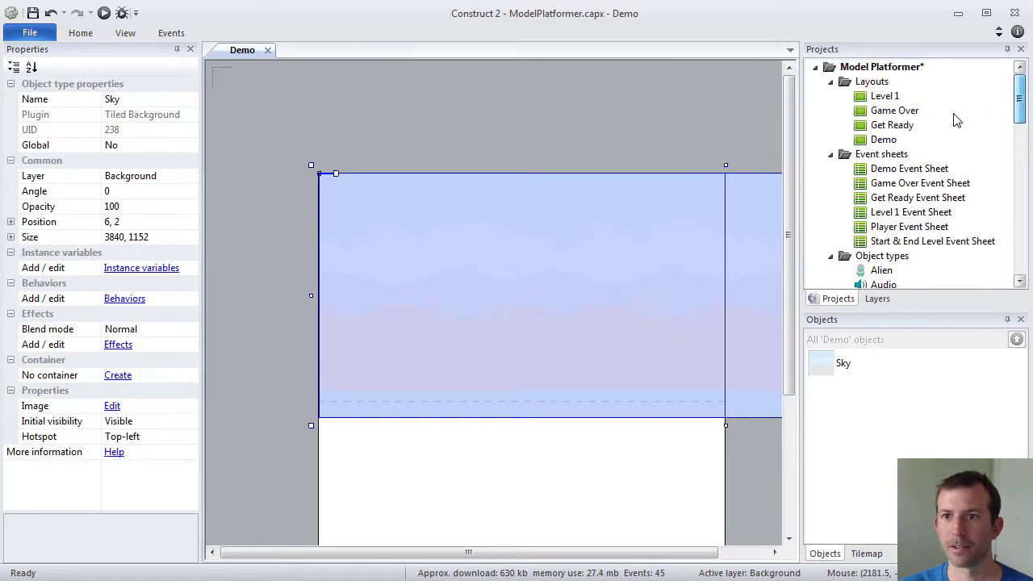
click(888, 140)
click(138, 162)
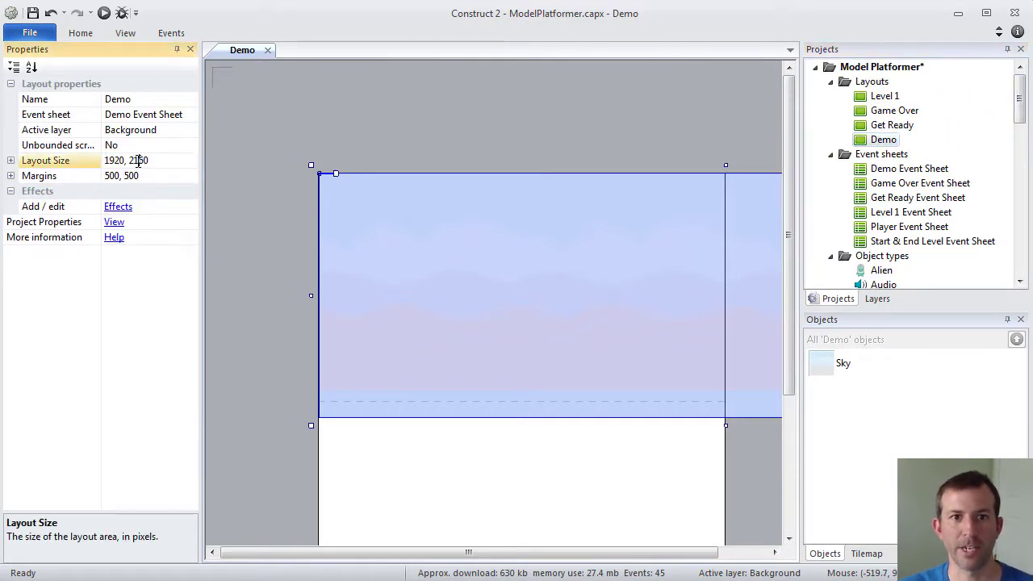
drag(129, 161, 153, 162)
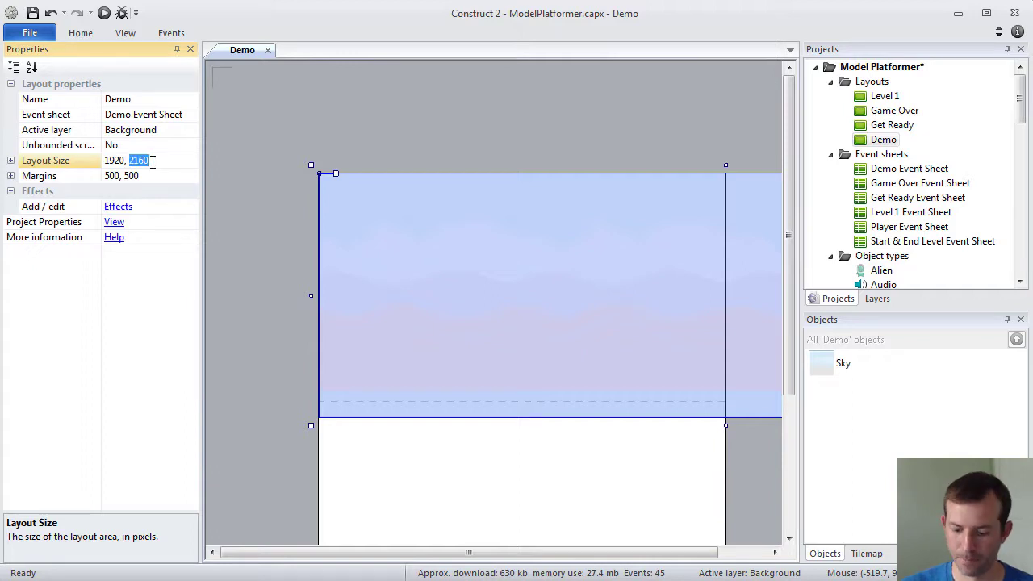
text(1080)
key(Return)
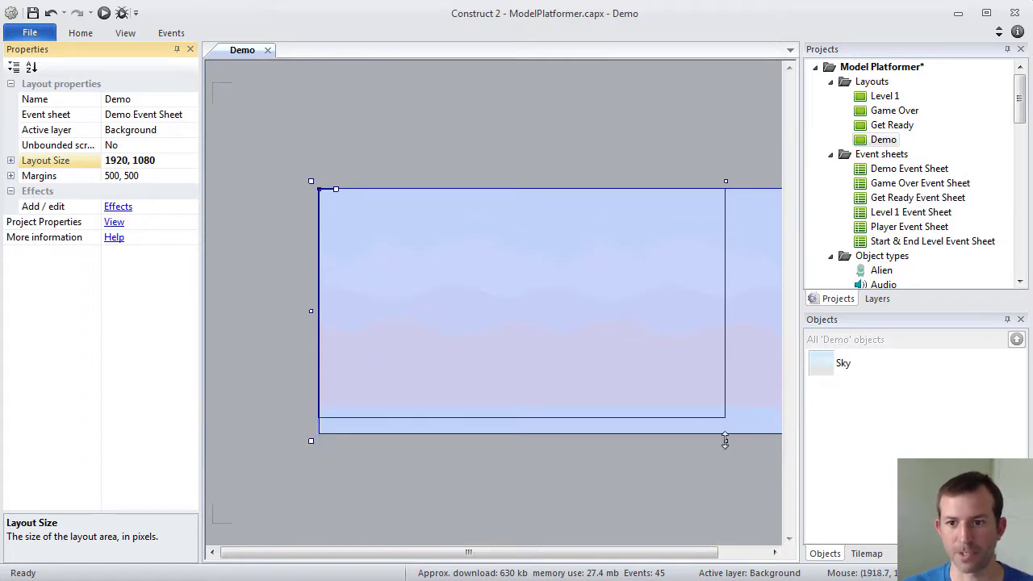
Shrink the Sky background to about 1904 by 1080 so it ends at the layout's bottom and right edges
drag(725, 440, 725, 426)
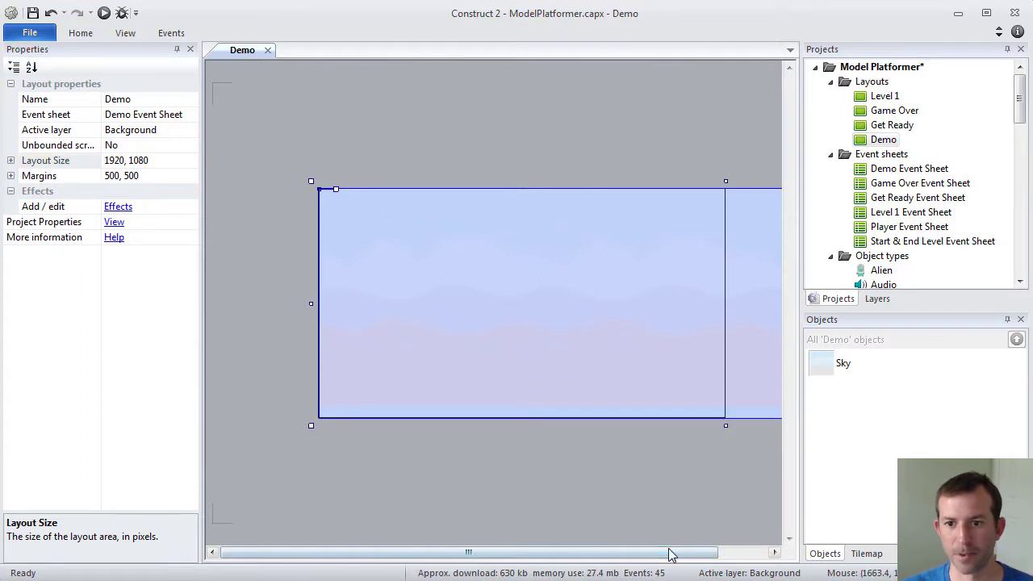
drag(668, 554, 742, 556)
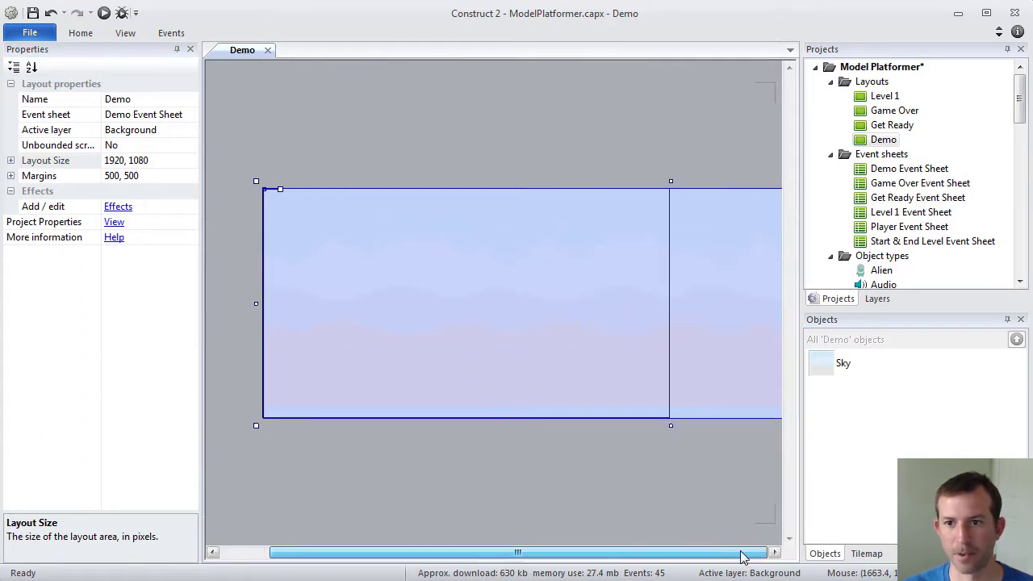
click(556, 499)
ctrl+scroll(556, 500, down, 4)
click(740, 314)
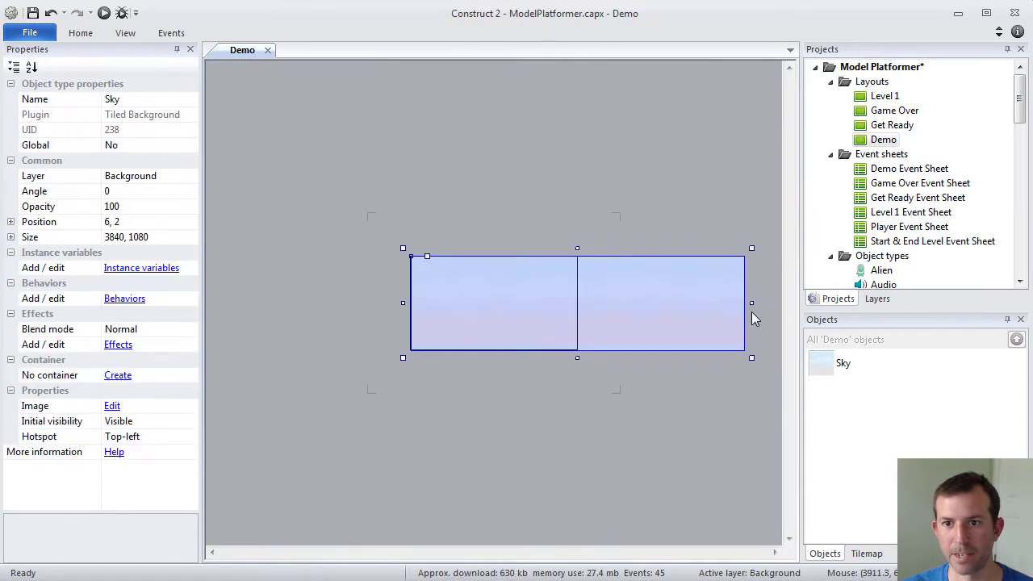
drag(749, 302, 584, 308)
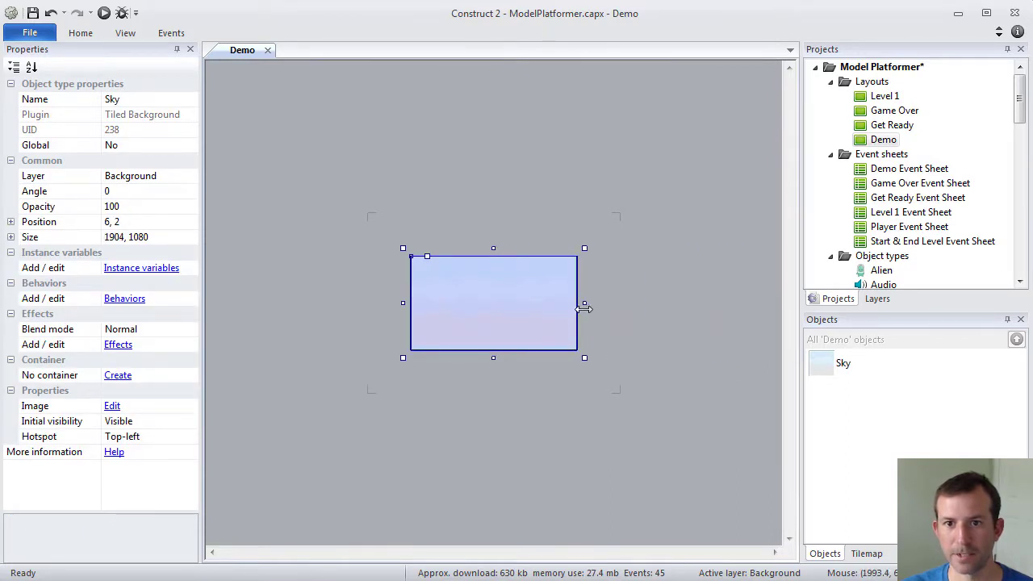
Set the Sky background's position to X 0 and Y 0
click(11, 221)
click(135, 237)
text(0)
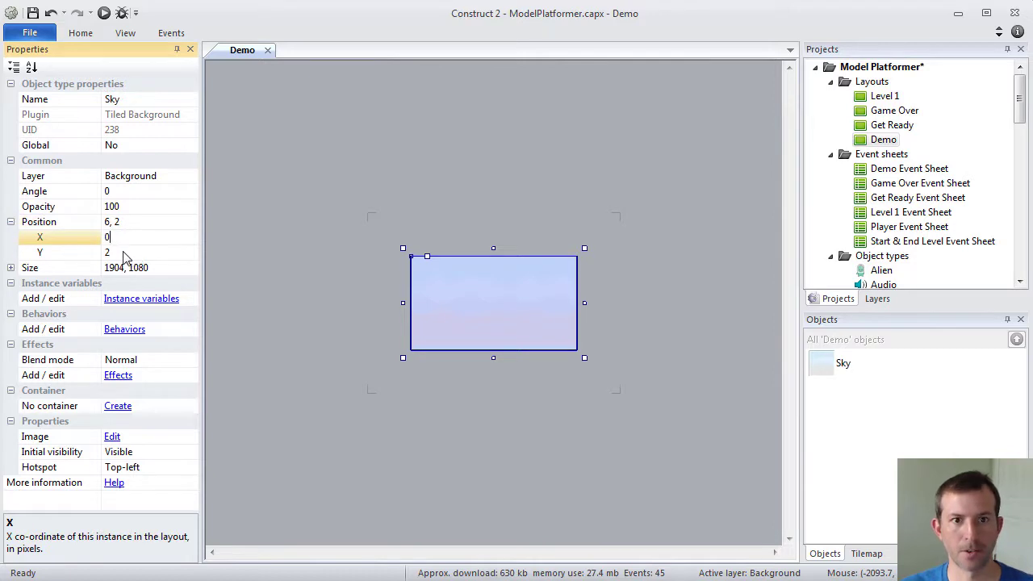
click(127, 251)
text(0)
Set the Sky background's size to 1920, 1080
click(122, 267)
double_click(118, 269)
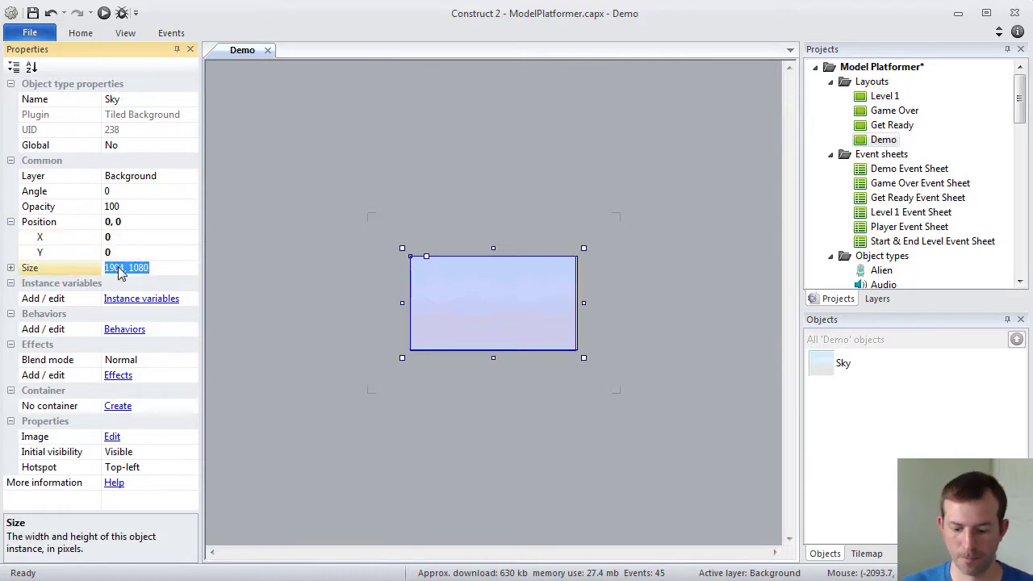
text(1920,)
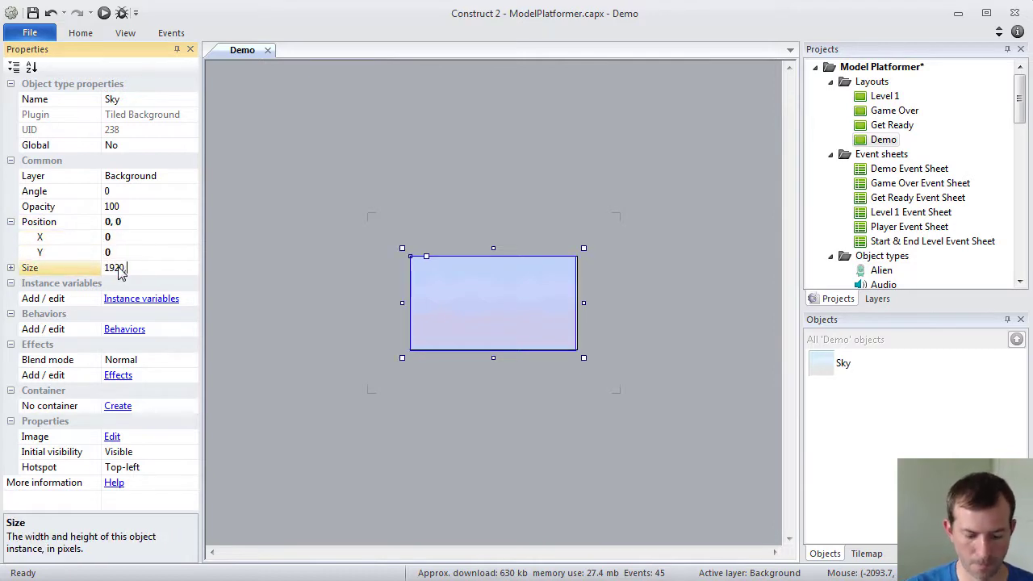
text( 1080)
key(Return)
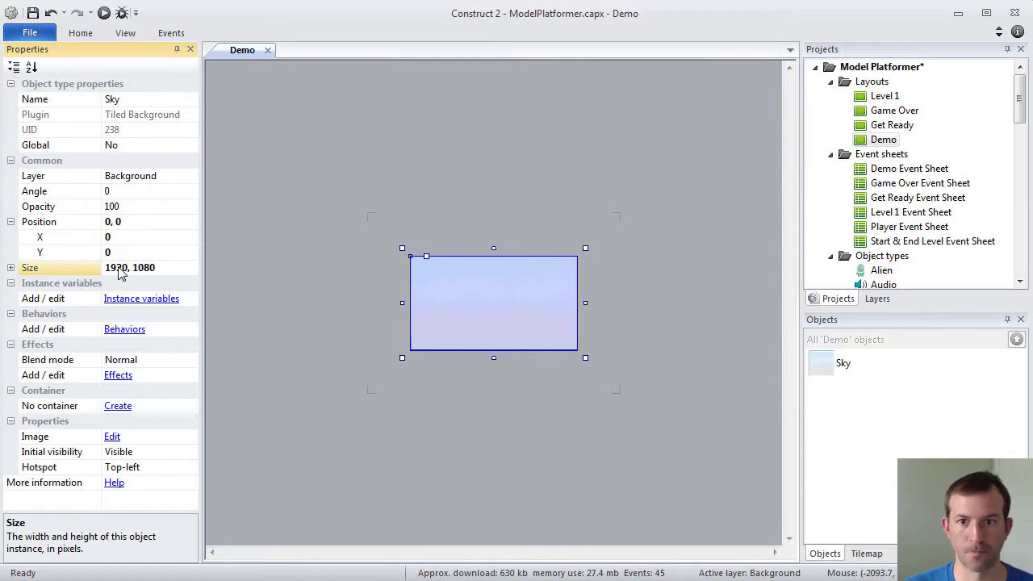
click(349, 437)
ctrl+scroll(349, 436, up, 2)
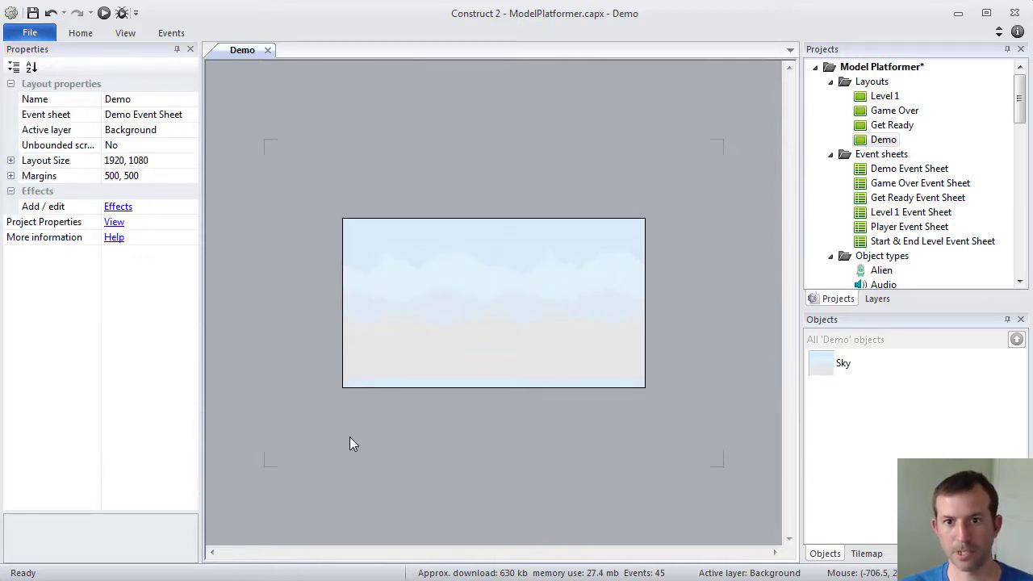
ctrl+scroll(349, 436, up, 3)
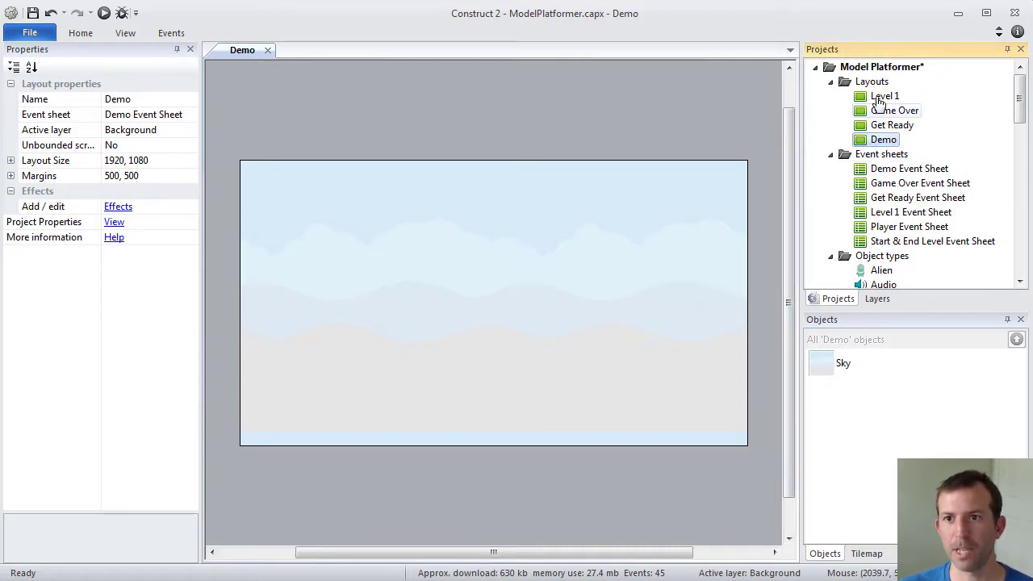
Add a new layer above Background in the Demo layout and name it Game
click(877, 299)
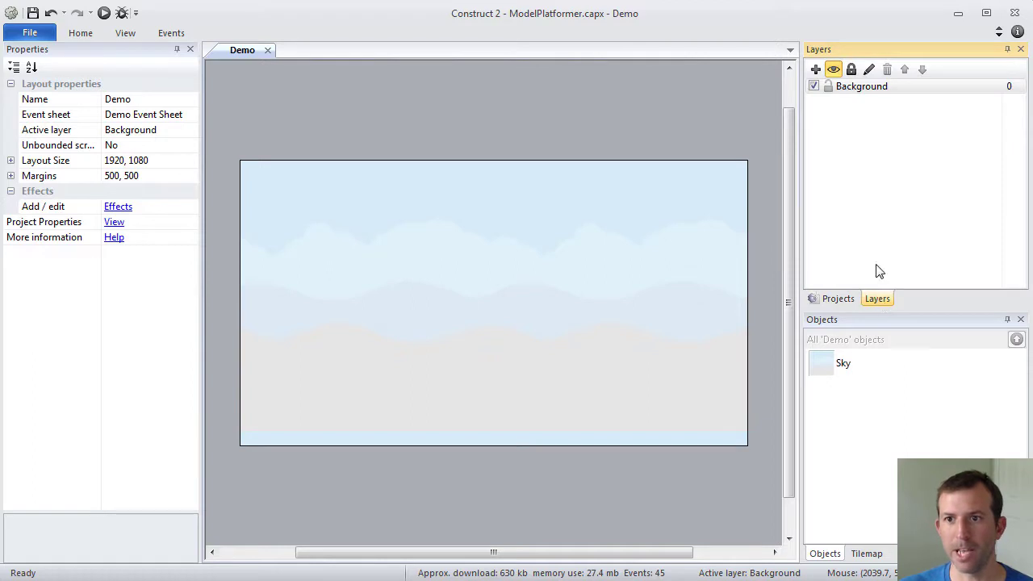
click(817, 71)
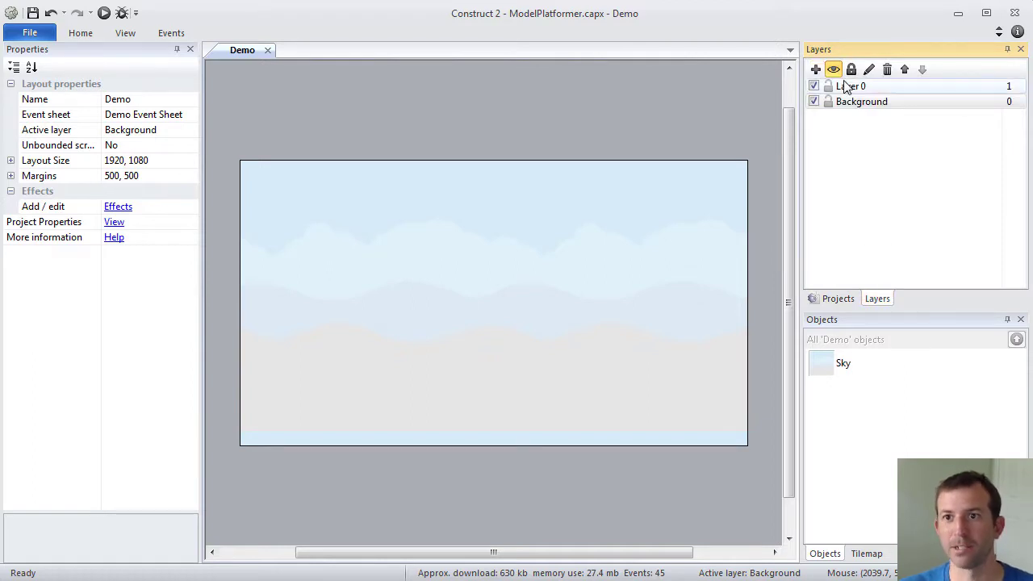
right_click(850, 89)
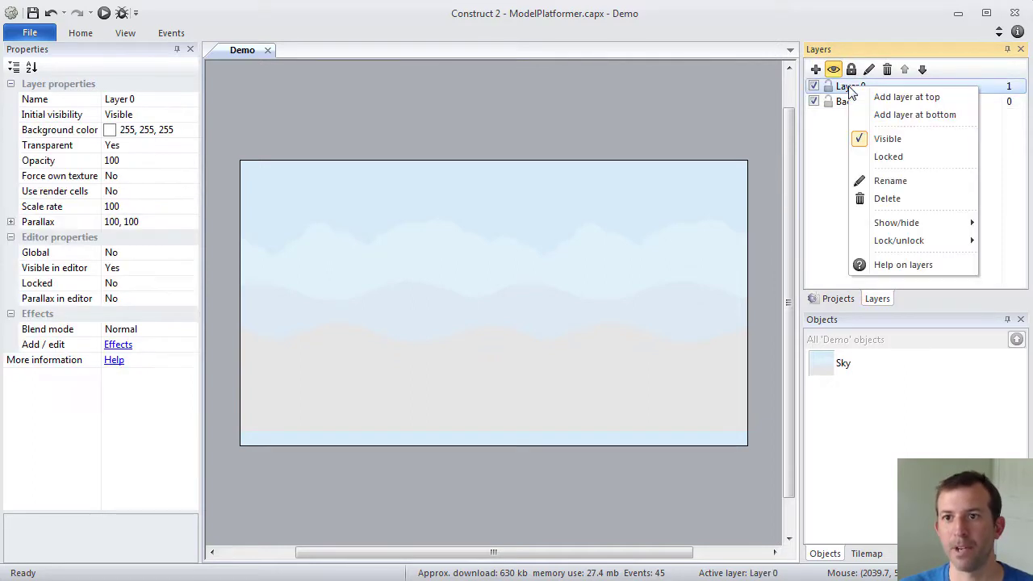
click(890, 181)
text(Game)
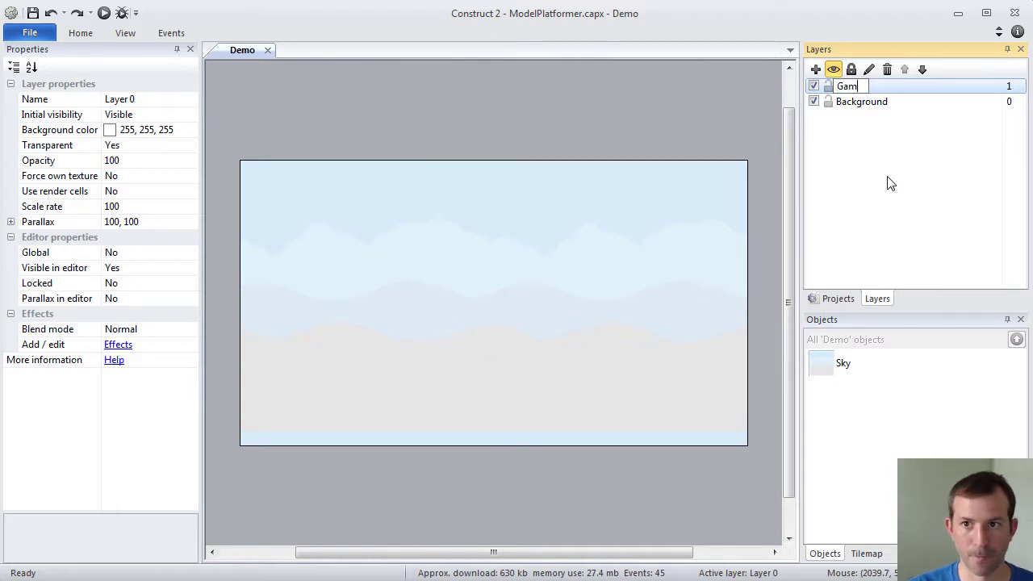
key(Return)
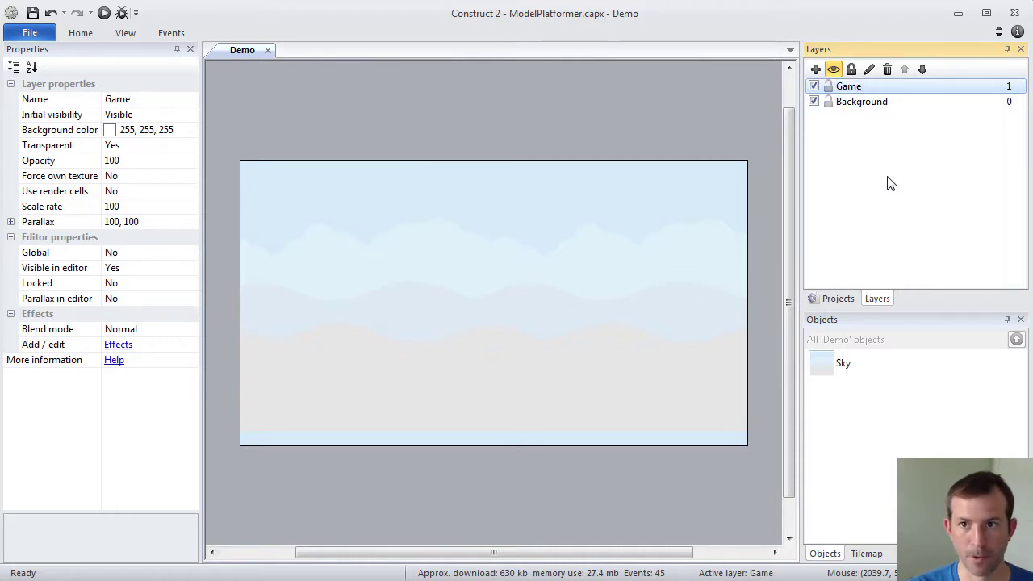
Select Background and Game in turn, leaving Game active, and switch the Background layer's visibility off and on to see its contents
click(839, 110)
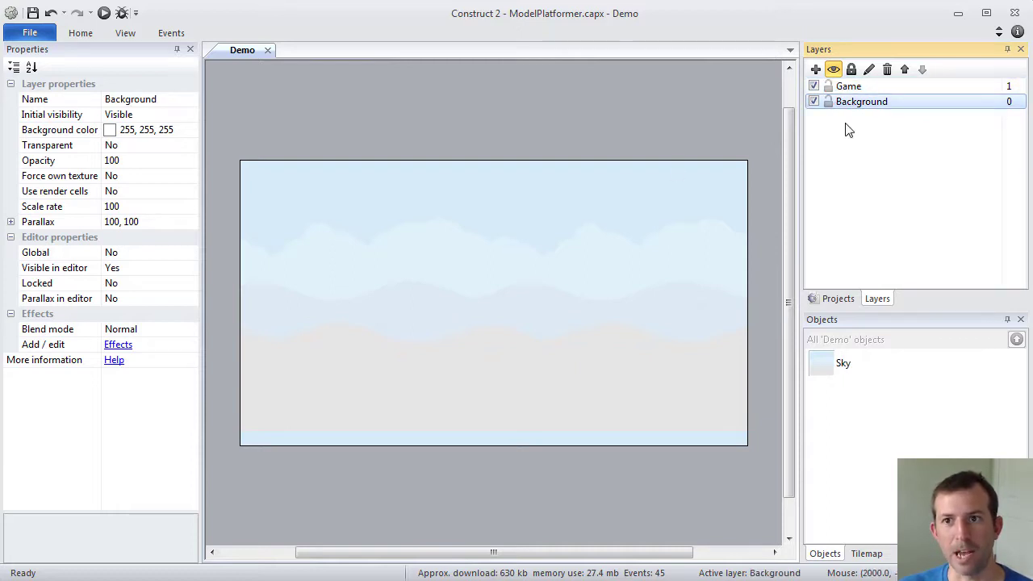
click(857, 88)
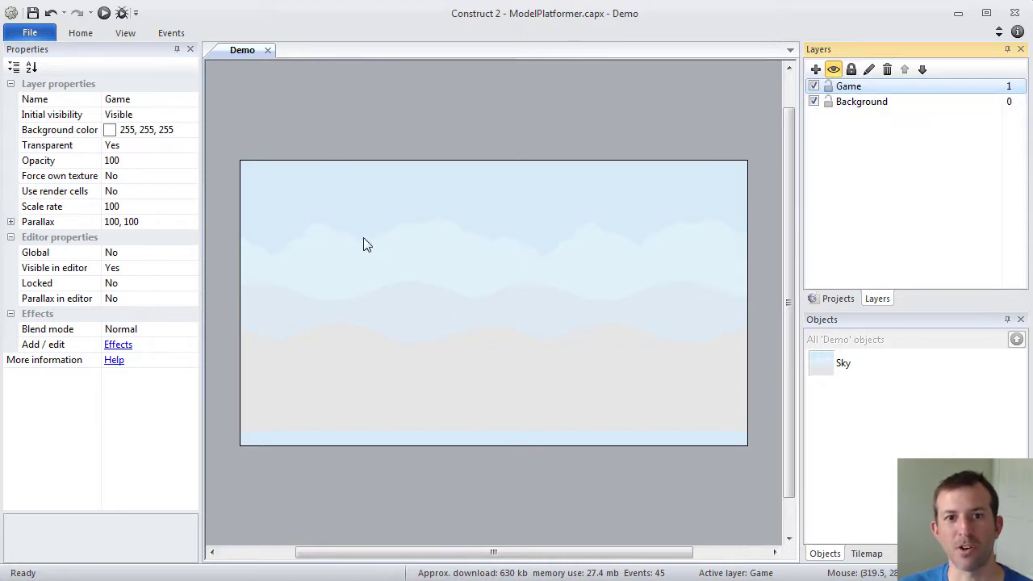
click(814, 102)
click(815, 102)
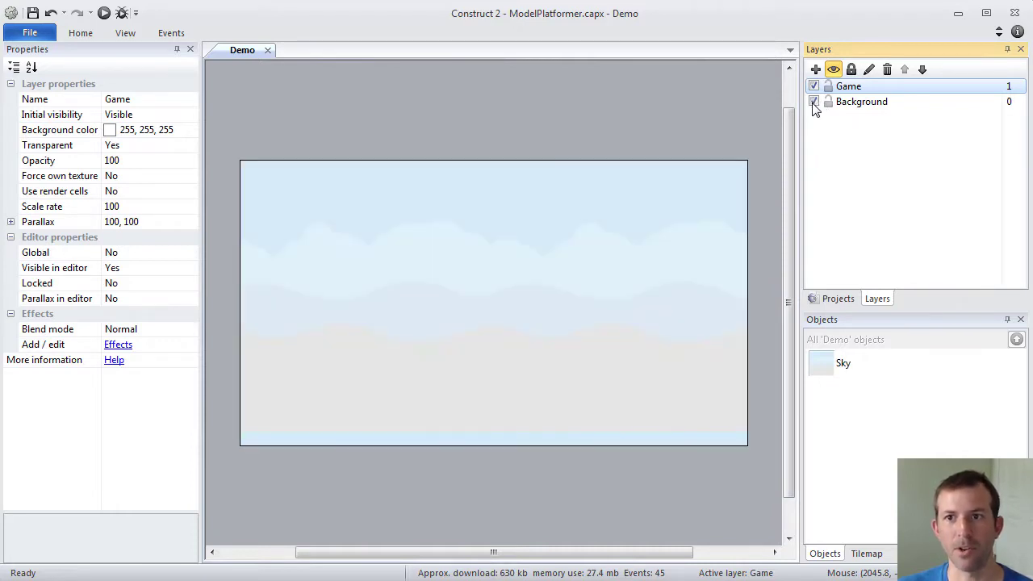
click(814, 102)
click(814, 103)
click(815, 102)
click(814, 103)
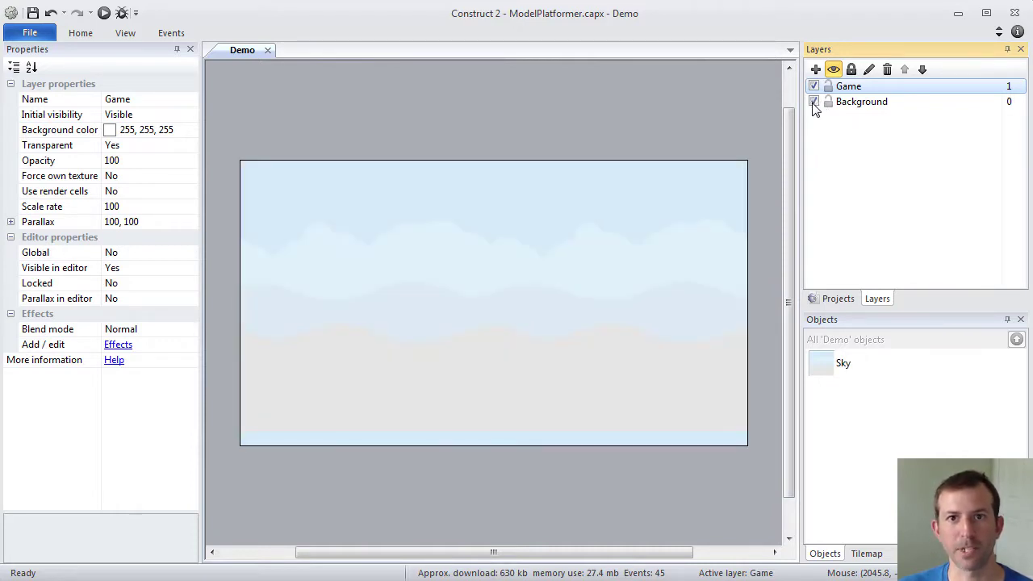
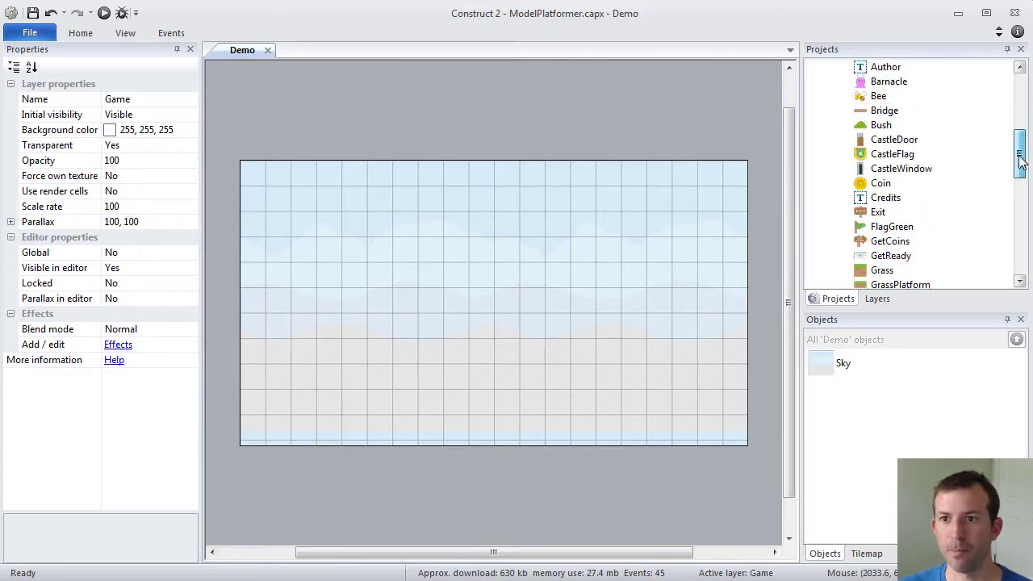
Lay two rows of Ground tiles along the Demo layout's bottom edge on the Game layer, topped by a full row of Grass tiles
click(886, 256)
drag(885, 258, 419, 456)
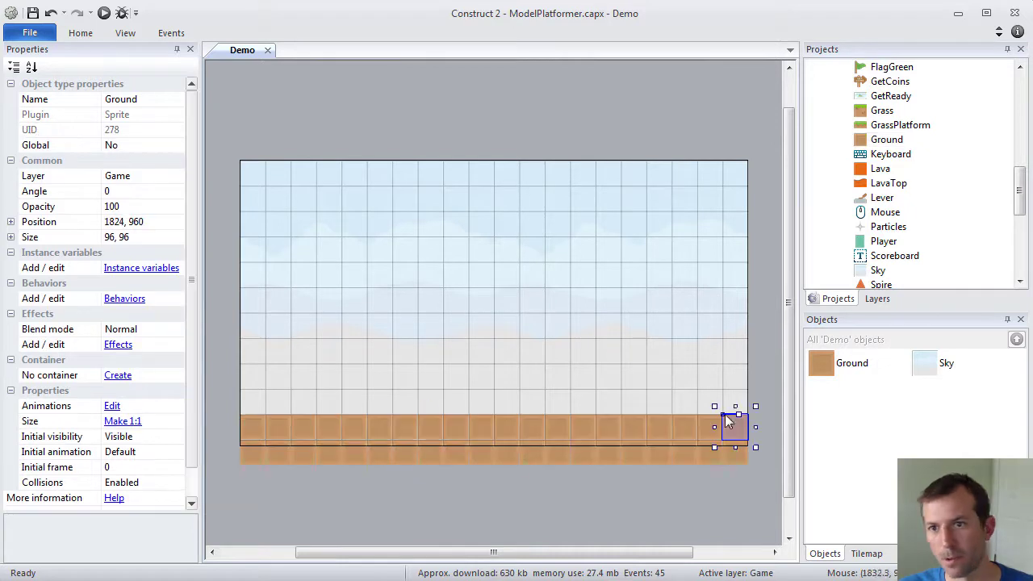
click(883, 112)
drag(885, 114, 284, 395)
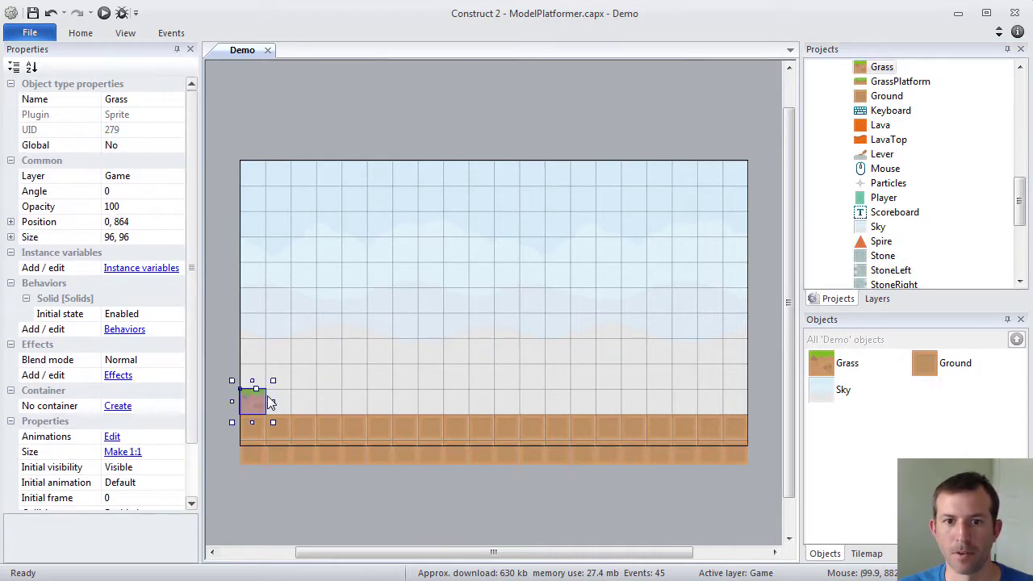
key(F5)
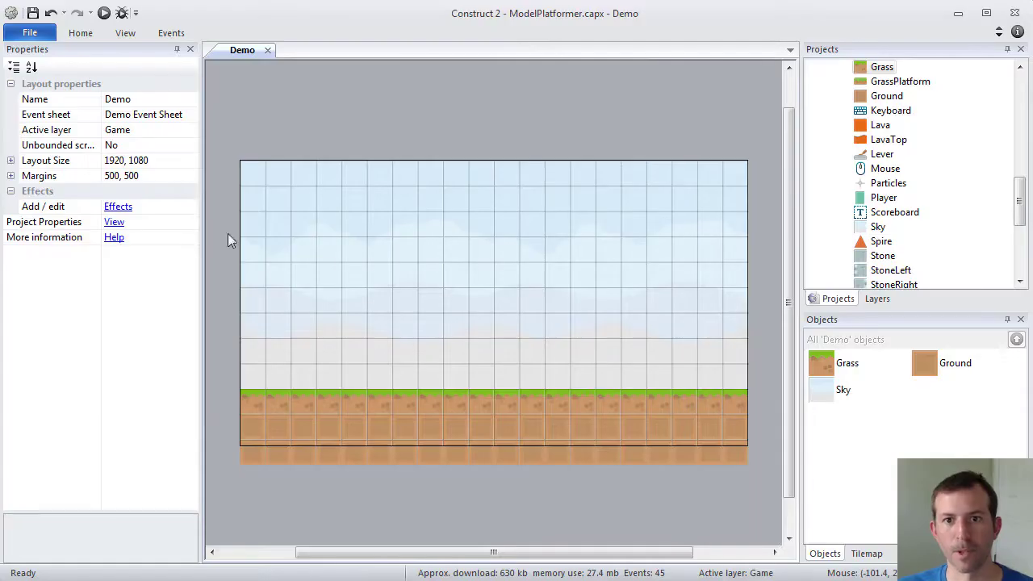
Reorder the Demo layout's layers so Game sits below Background, and restore Game to the top of the order
click(877, 300)
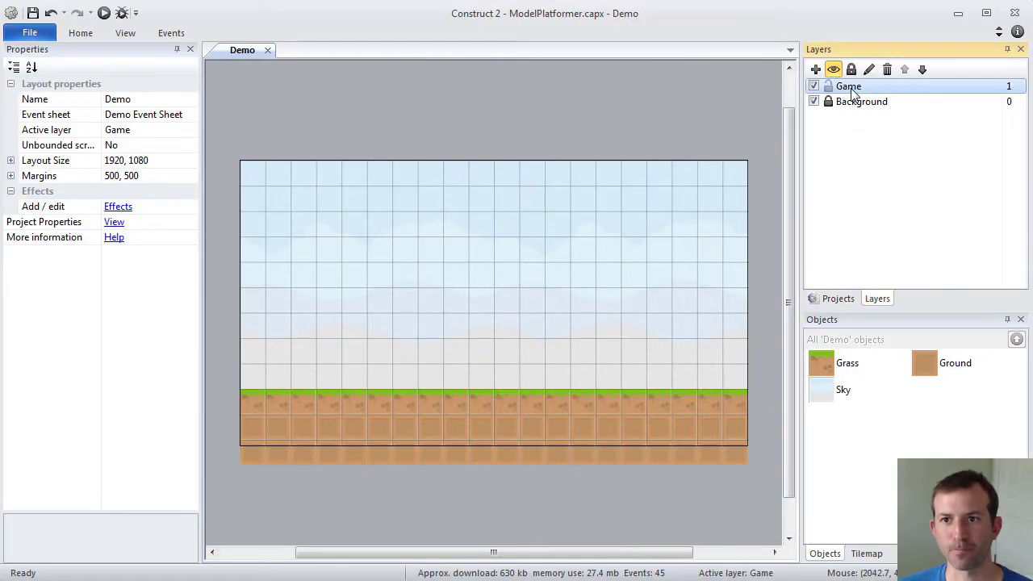
drag(848, 92, 847, 109)
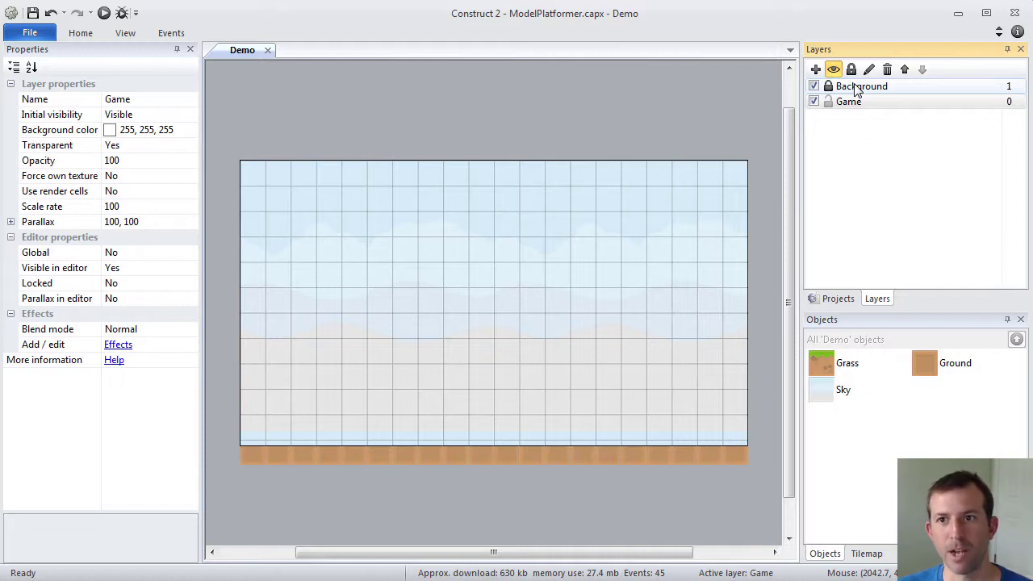
drag(854, 90, 855, 109)
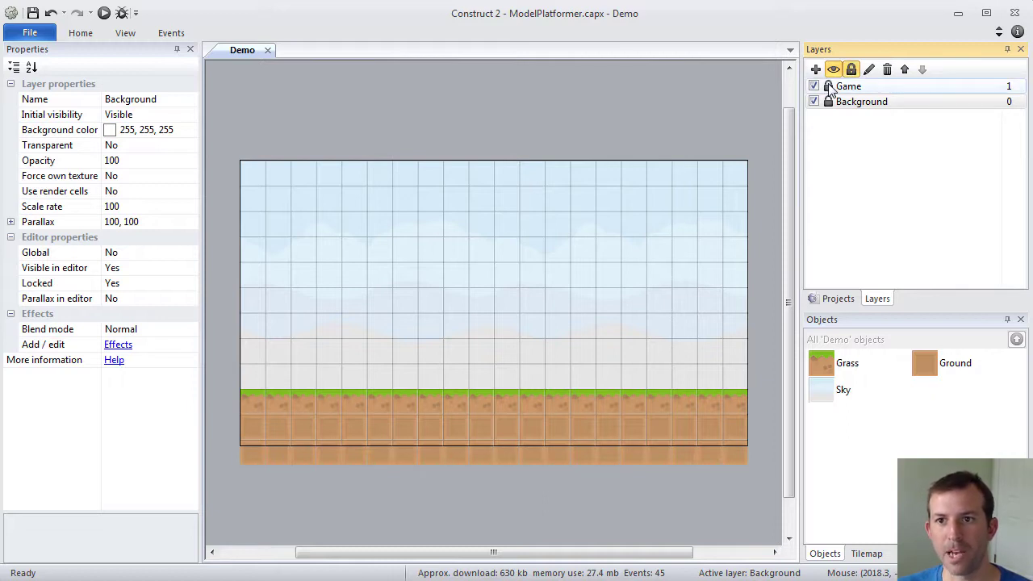
Lock the Game layer, try to select and move its ground and grass tiles, and unlock Game again
click(451, 401)
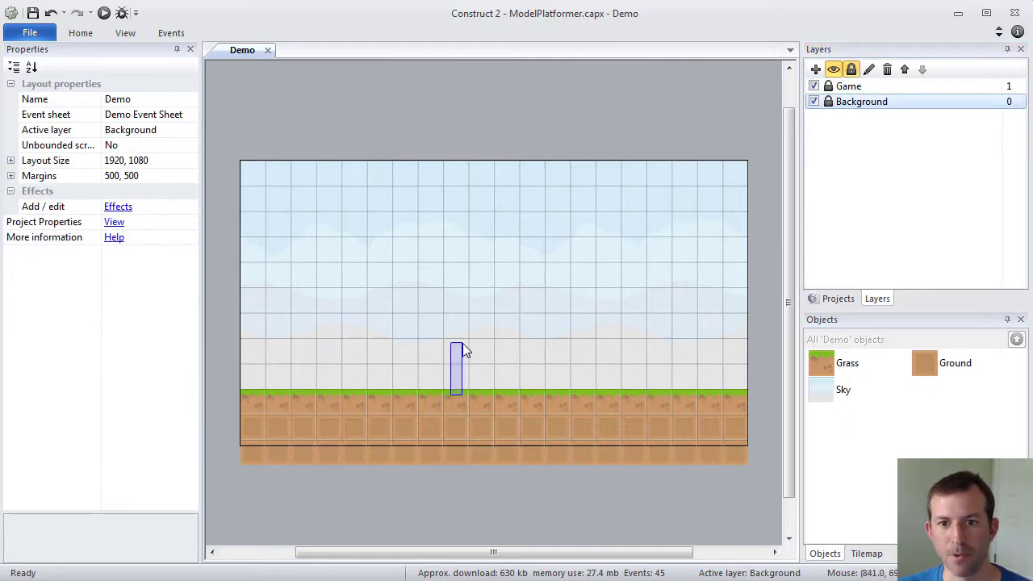
drag(428, 402, 658, 326)
drag(407, 445, 430, 304)
click(827, 102)
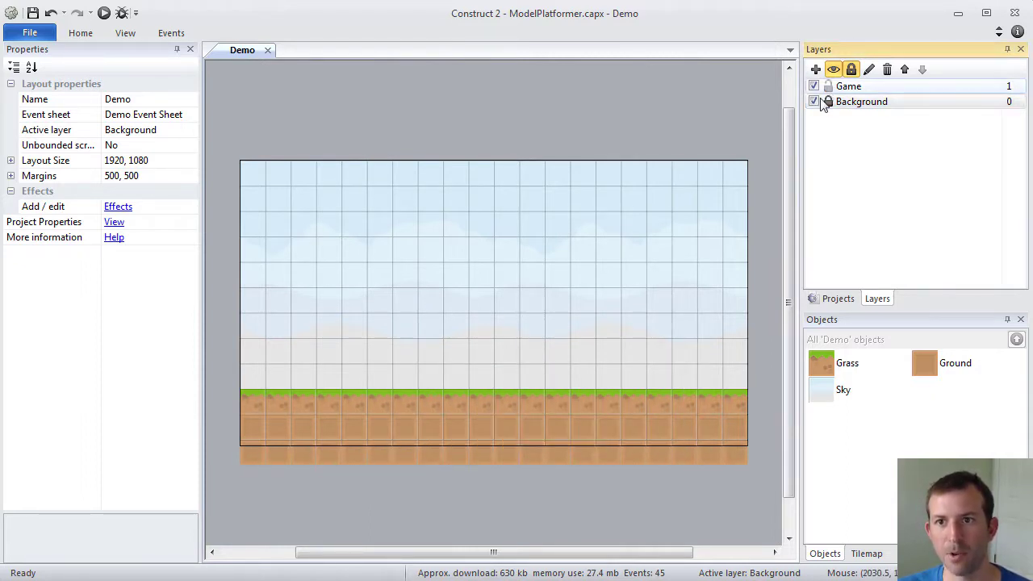
Move three separate Grass tiles from the ground's top row up into the sky, two of them to 1152, 288 and 1632, 384
click(506, 401)
drag(506, 401, 404, 274)
drag(451, 403, 553, 250)
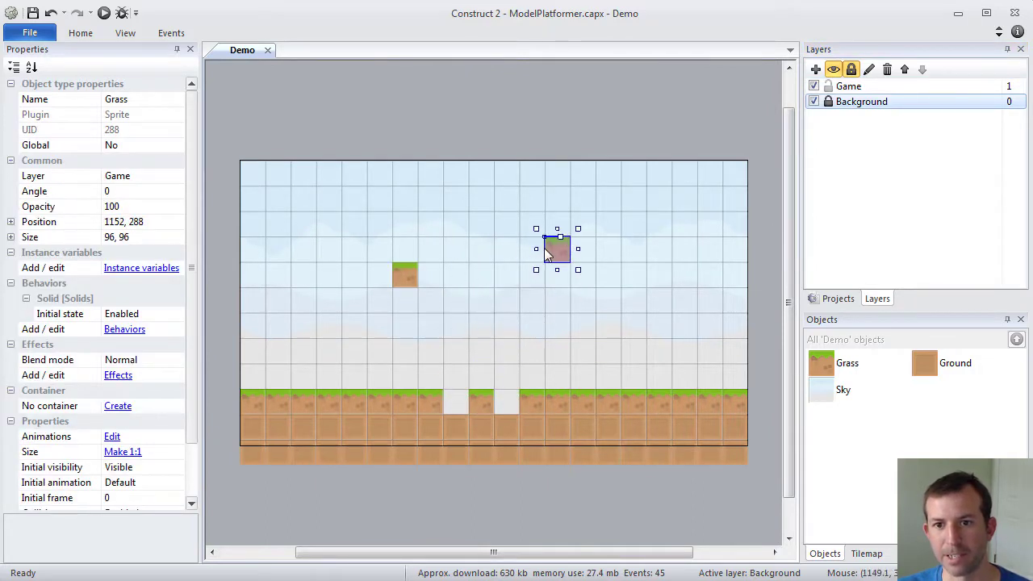
drag(534, 404, 684, 276)
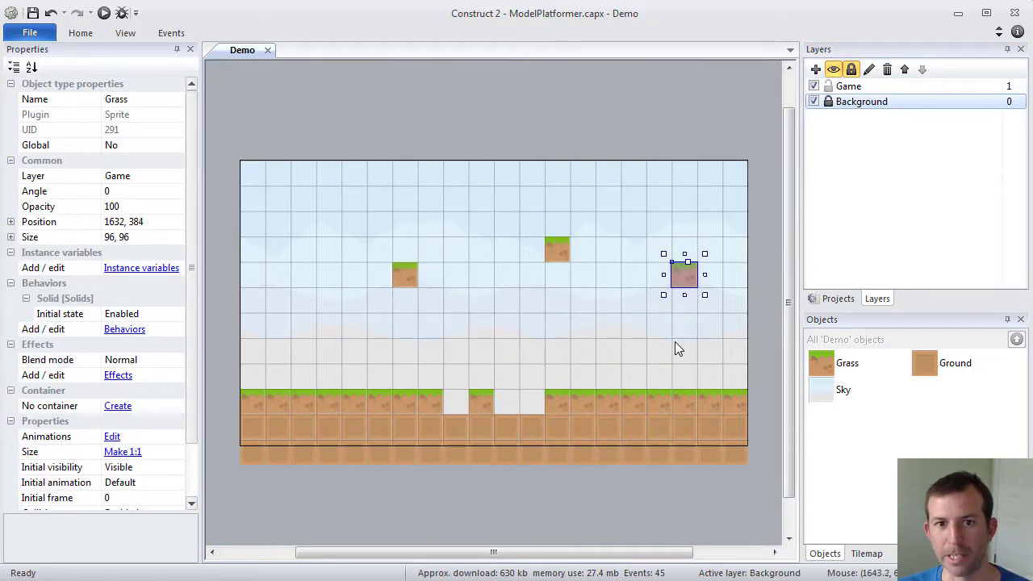
Review the properties of the Demo layout, the Background layer and the Game layer in turn, leaving Game active
click(838, 299)
click(875, 140)
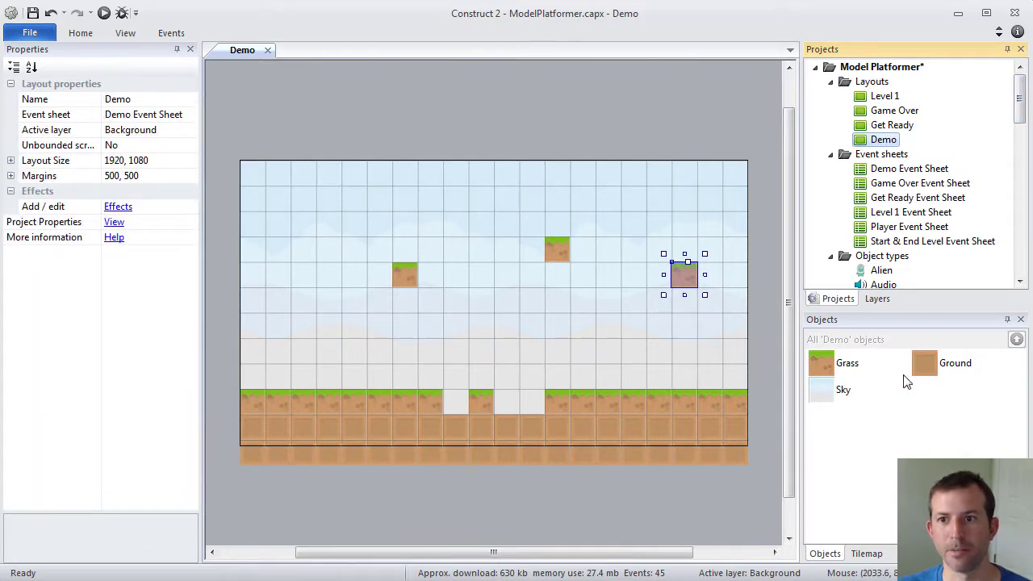
click(875, 298)
click(845, 104)
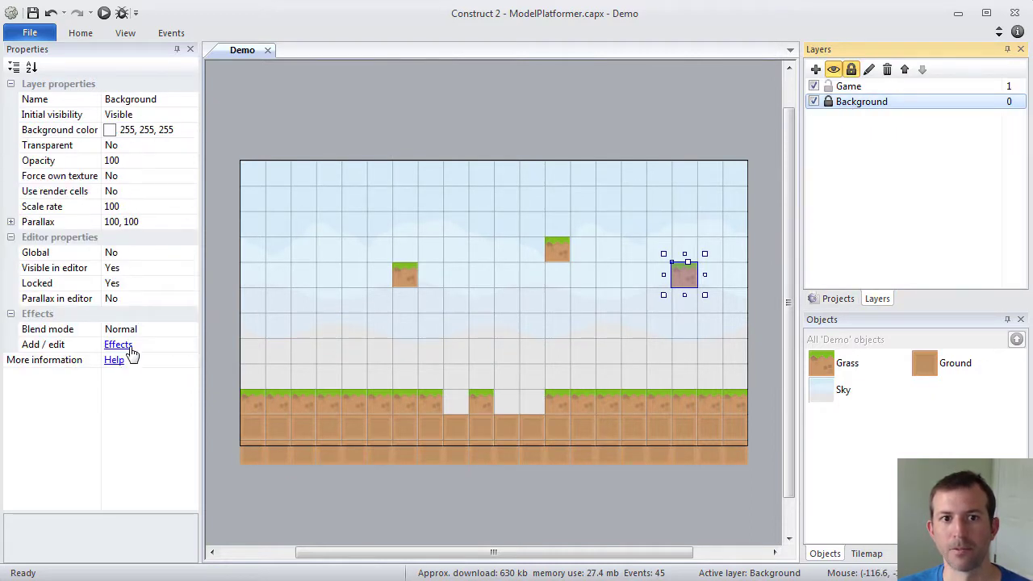
click(846, 86)
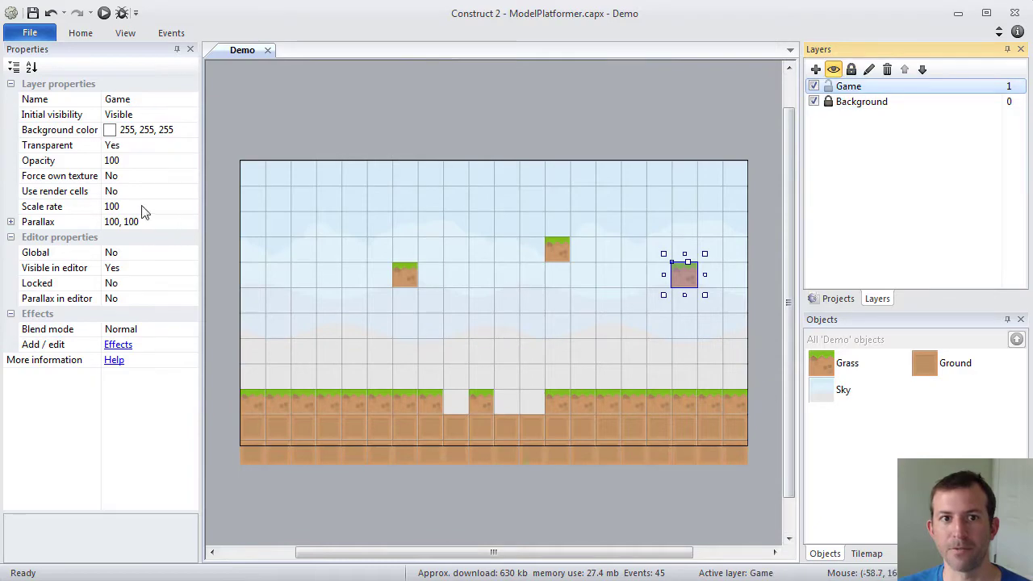